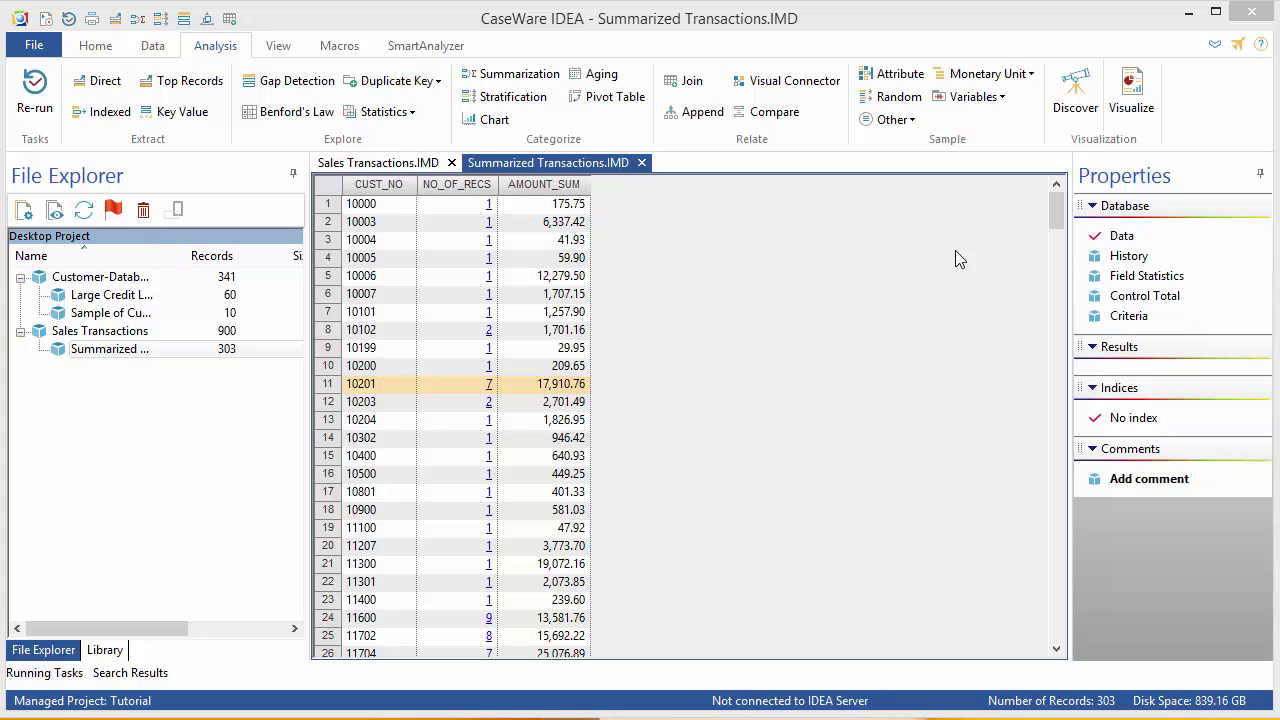
Create field statistics for all fields, review them, then go back to the 303-record data grid.
left_click(1150, 280)
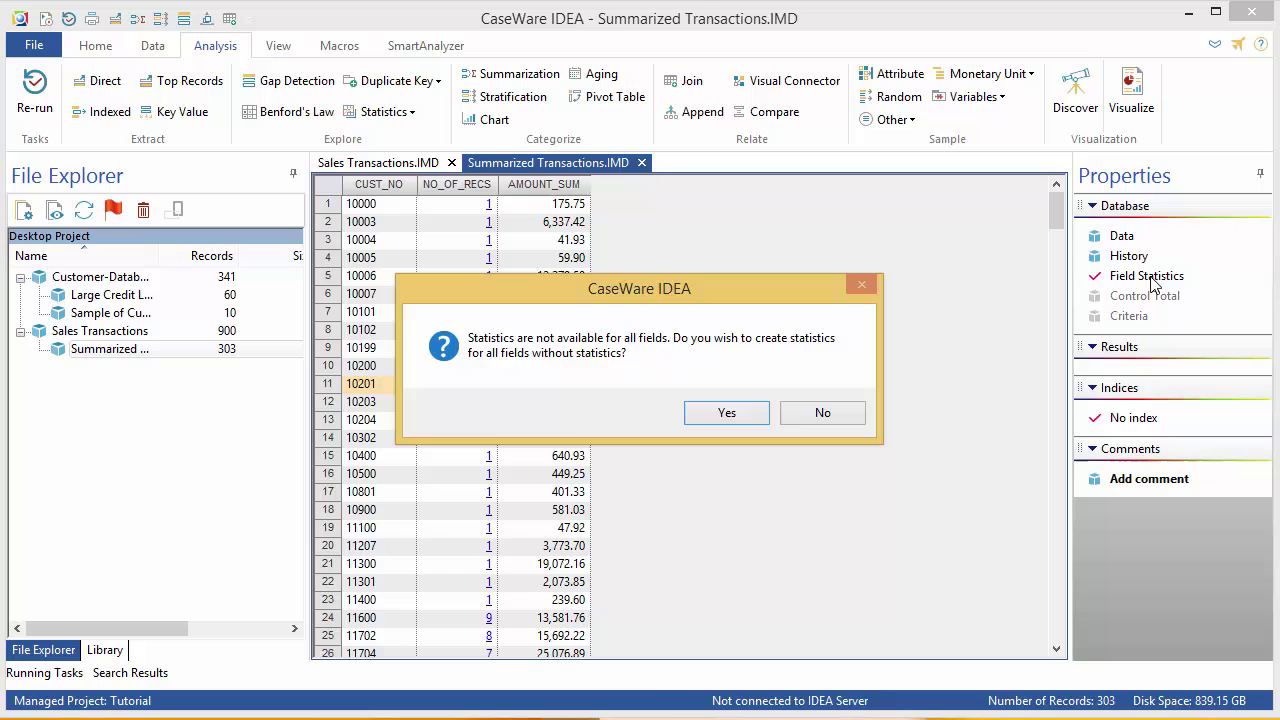
left_click(720, 413)
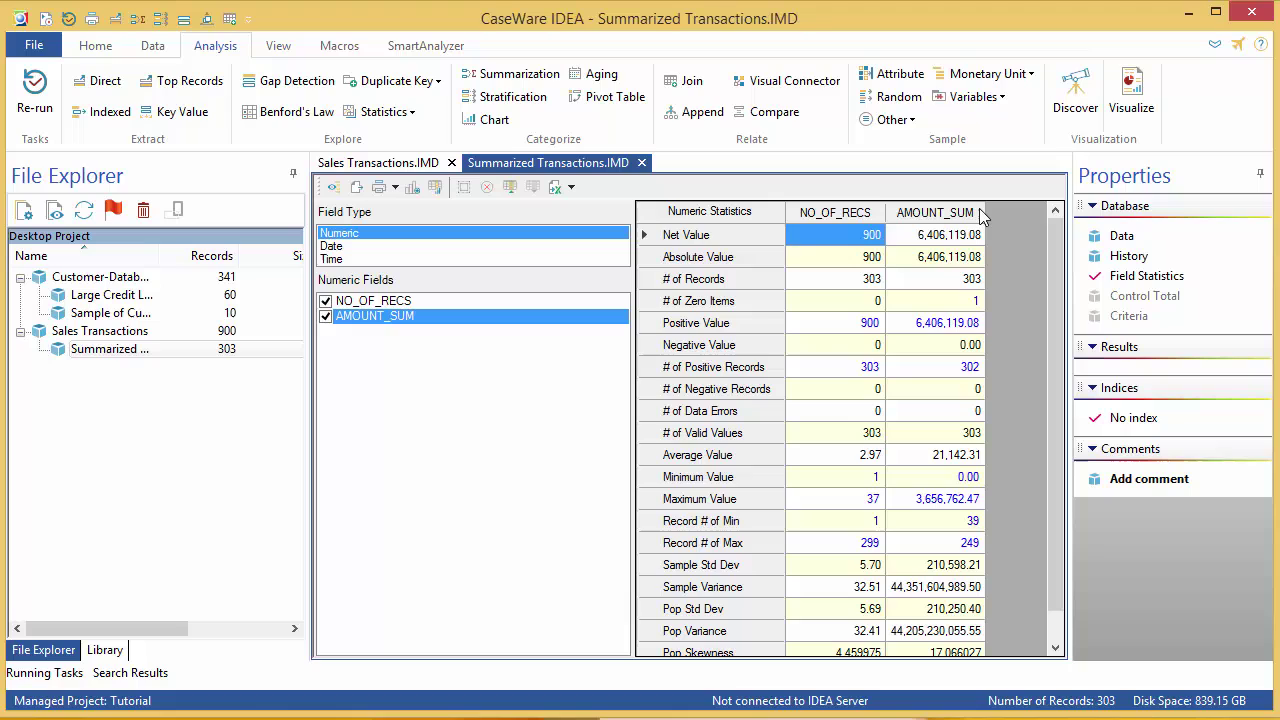
left_click(1118, 239)
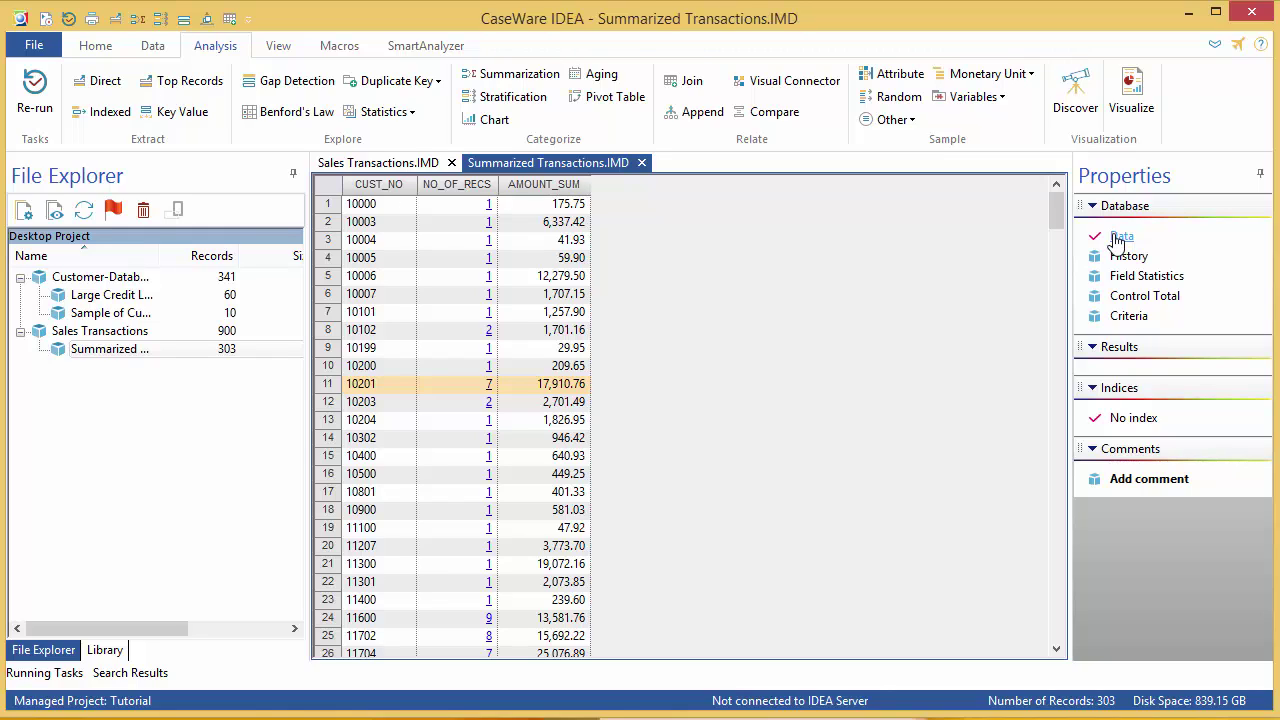
Show Net, Absolute, Average, Minimum and Maximum value rows for AMOUNT_SUM, widening the label column.
right_click(540, 281)
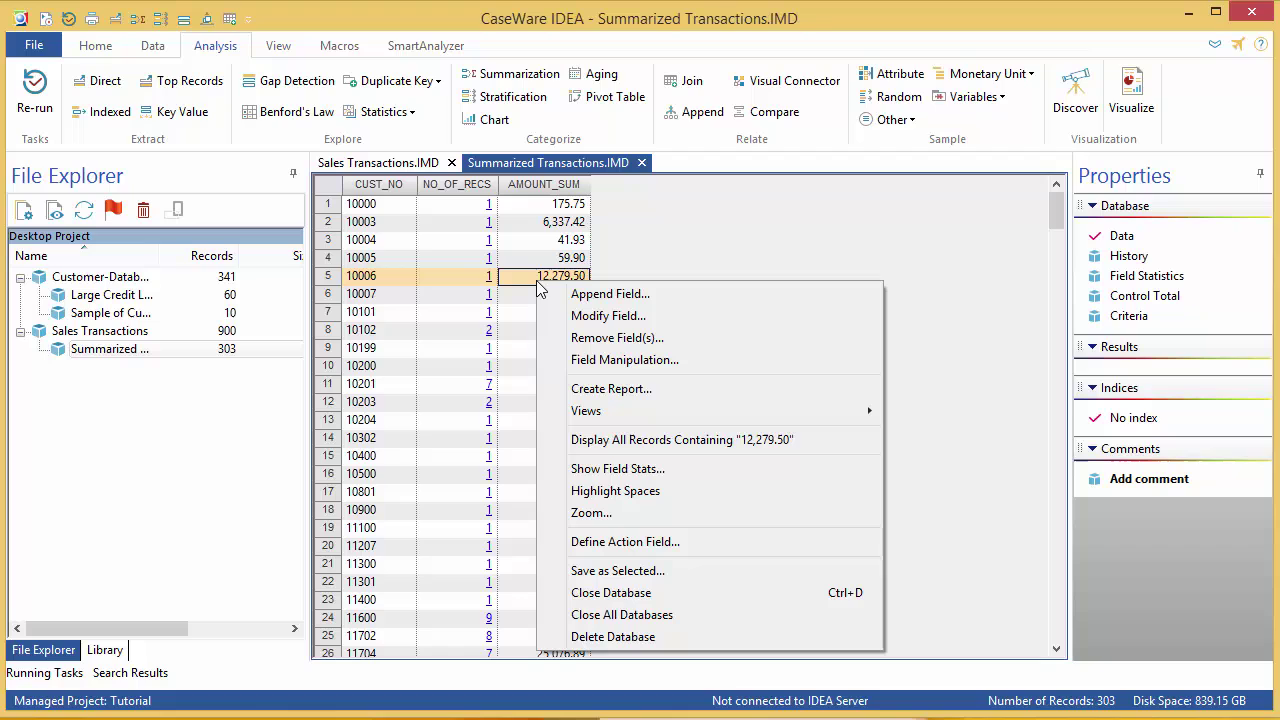
left_click(576, 468)
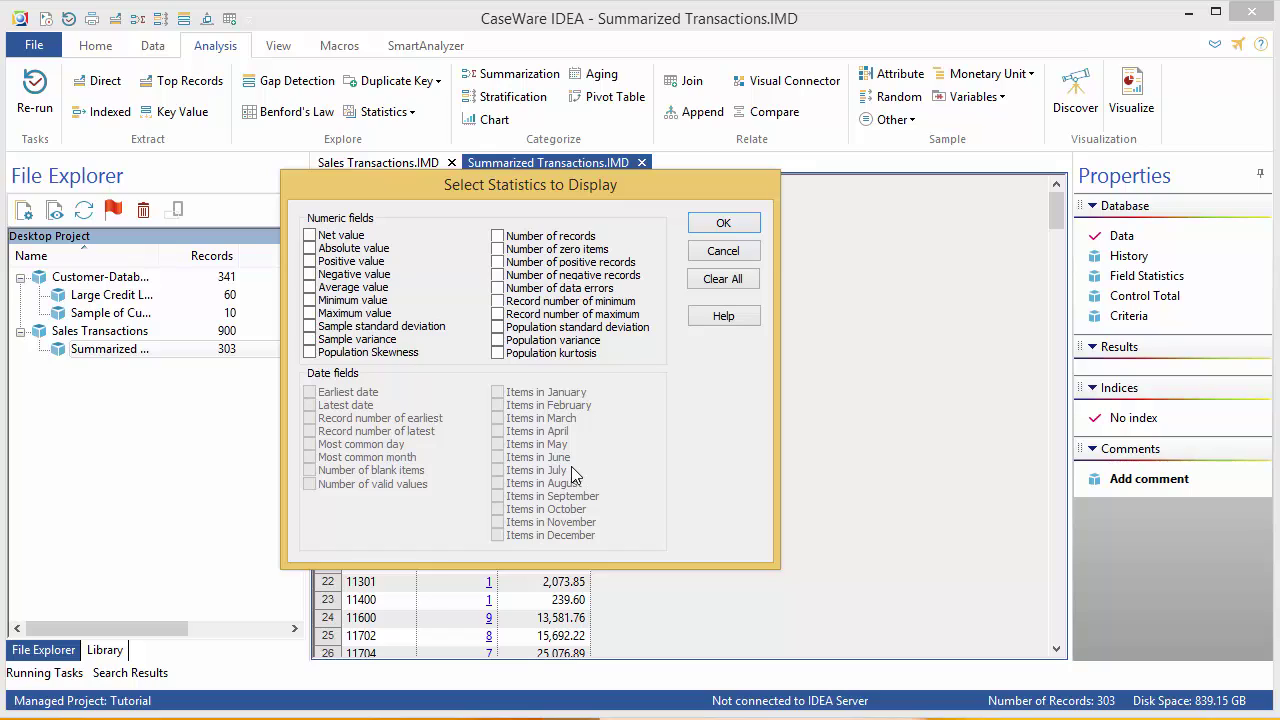
left_click(310, 237)
left_click(310, 250)
left_click(310, 288)
left_click(310, 301)
left_click(310, 314)
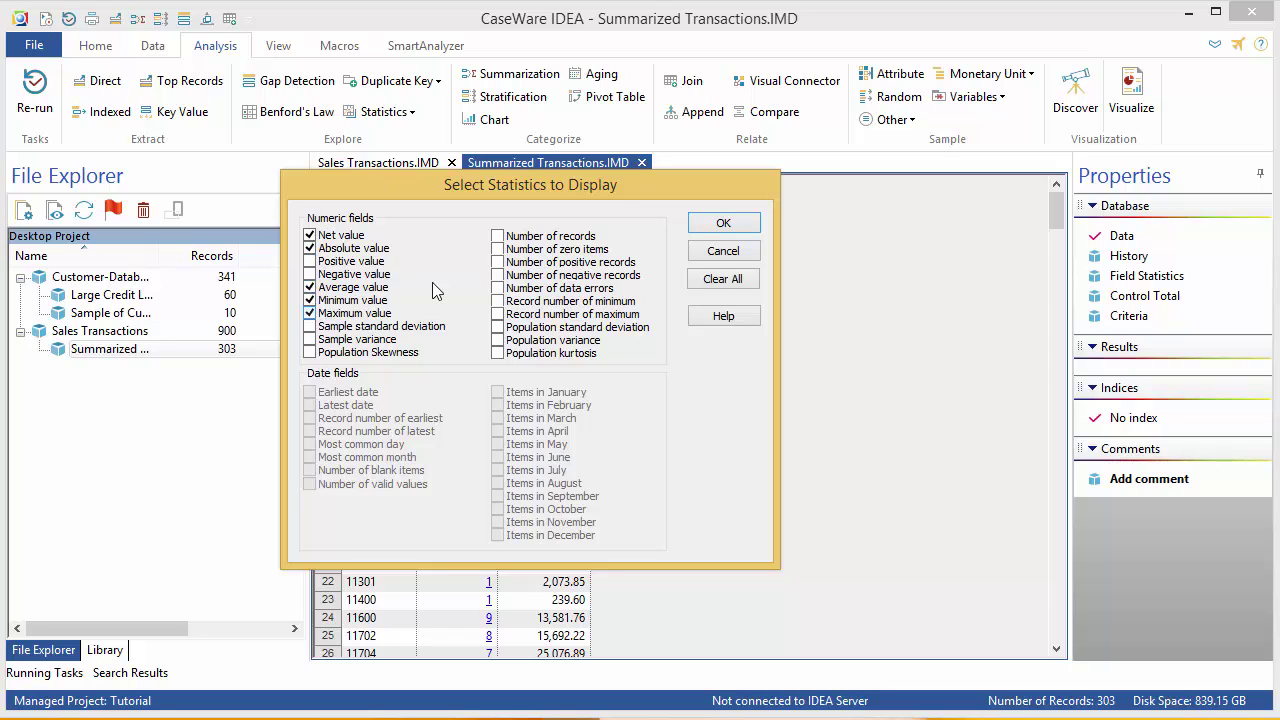
left_click(731, 225)
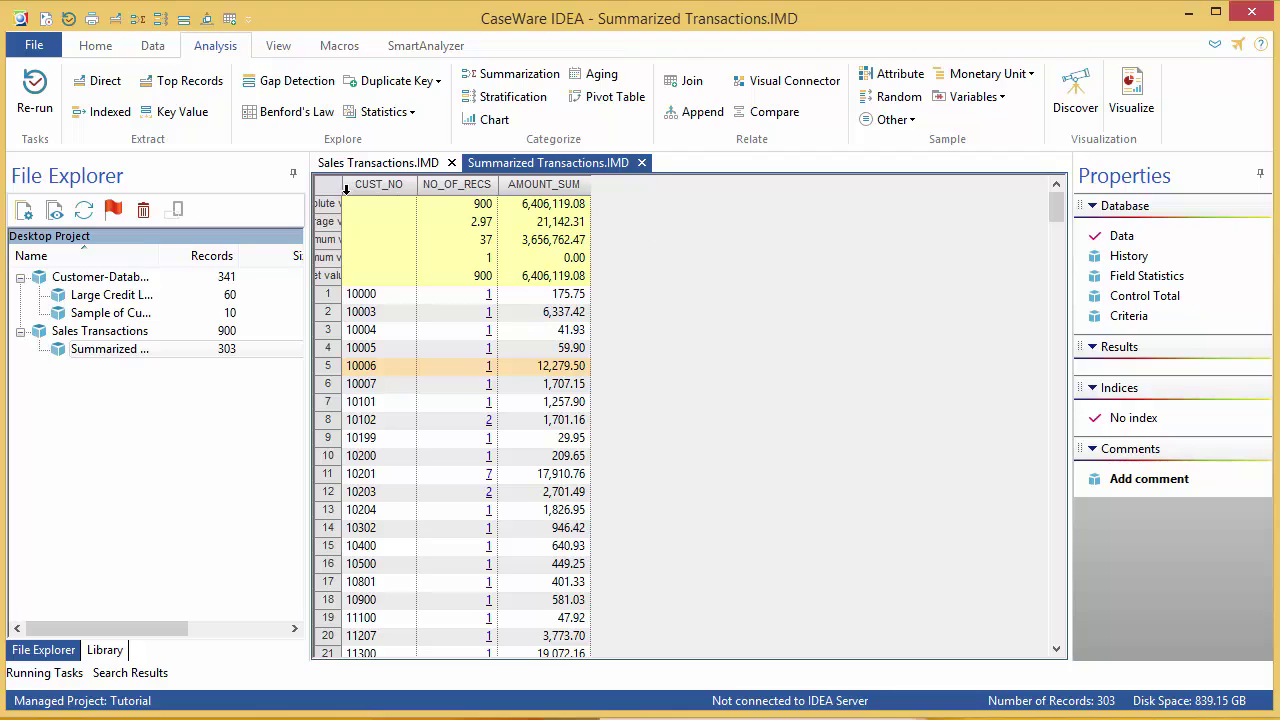
left_click_drag(344, 186, 408, 187)
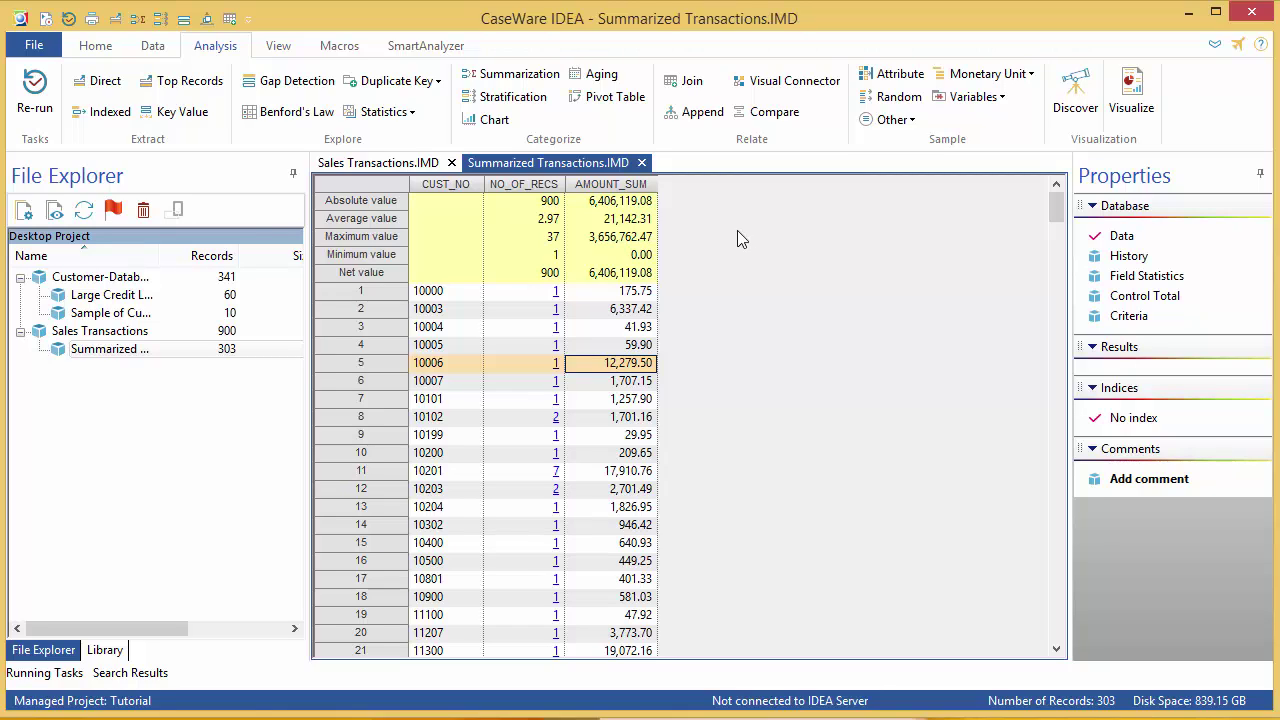
Stratify AMOUNT_SUM totalling NO_OF_RECS, with the band increment changed to 5,000.00.
left_click(537, 108)
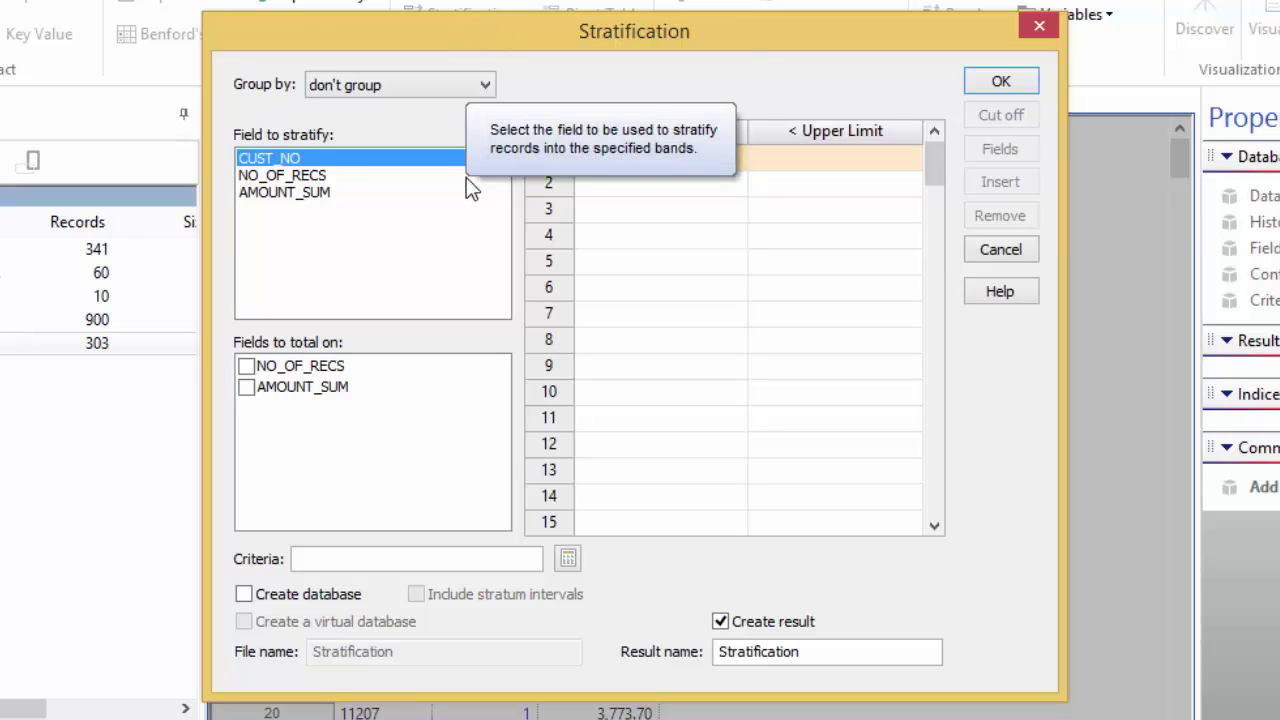
left_click(305, 195)
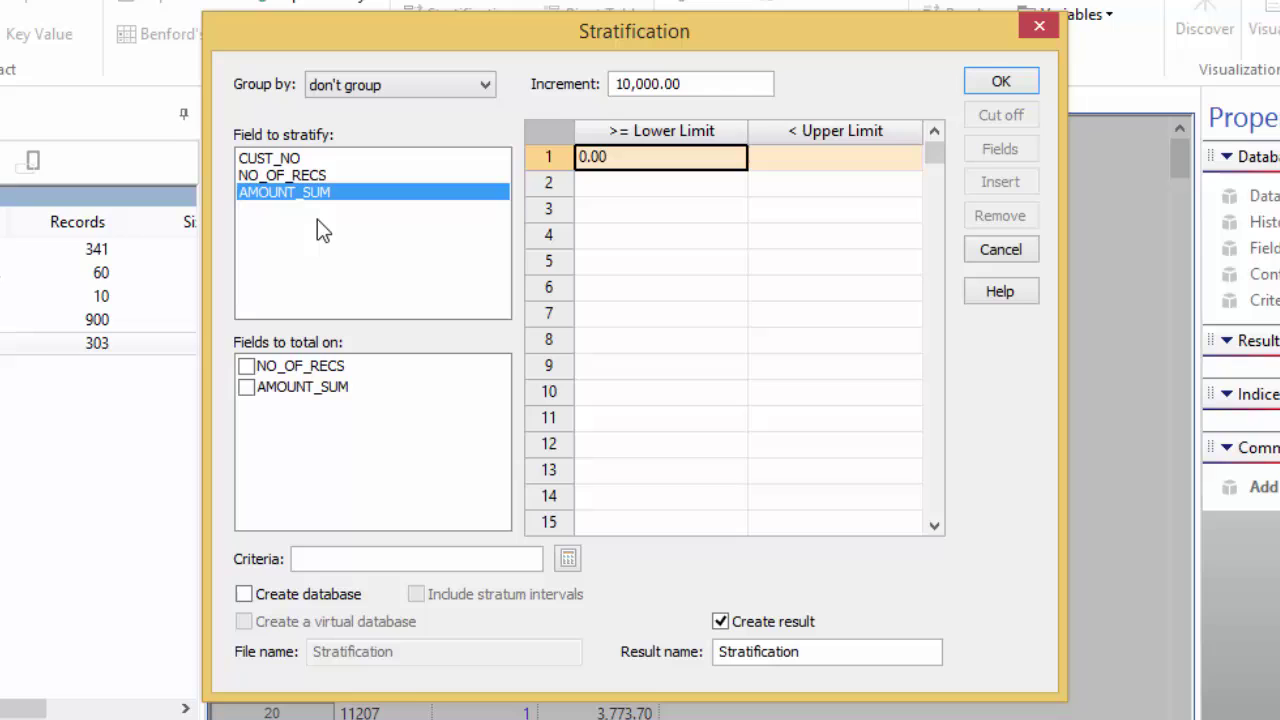
left_click(247, 367)
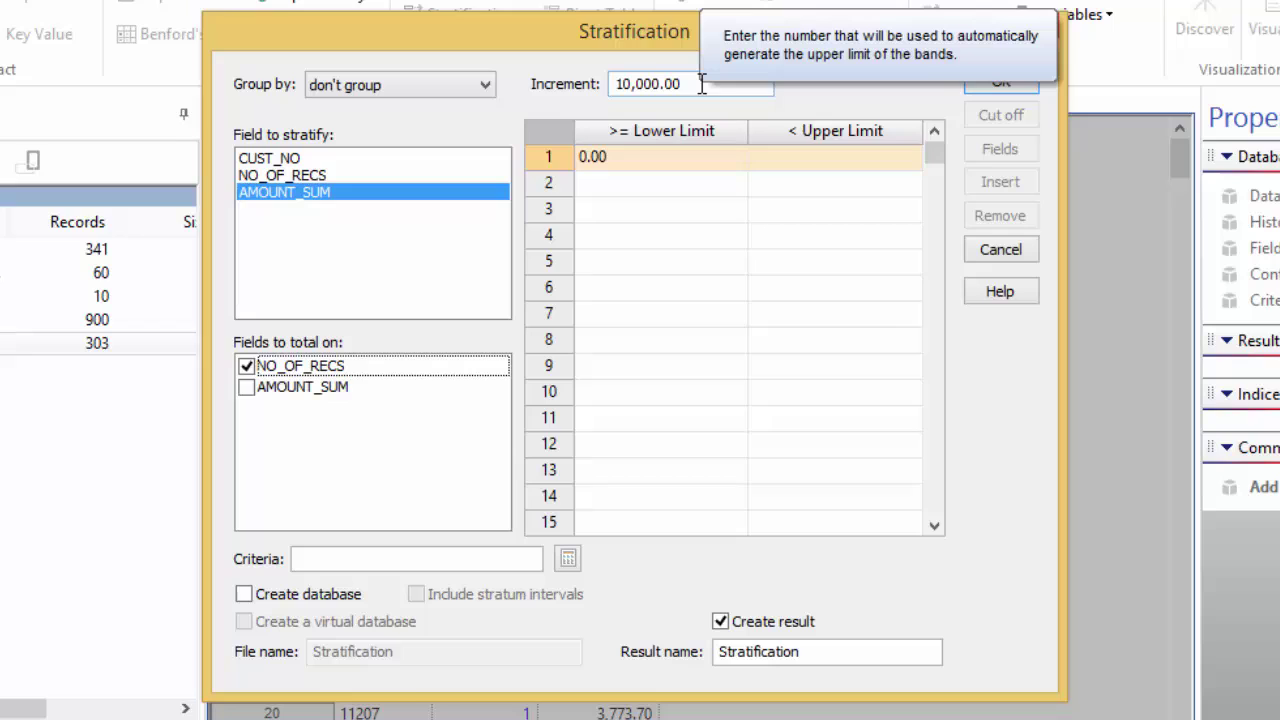
left_click(633, 88)
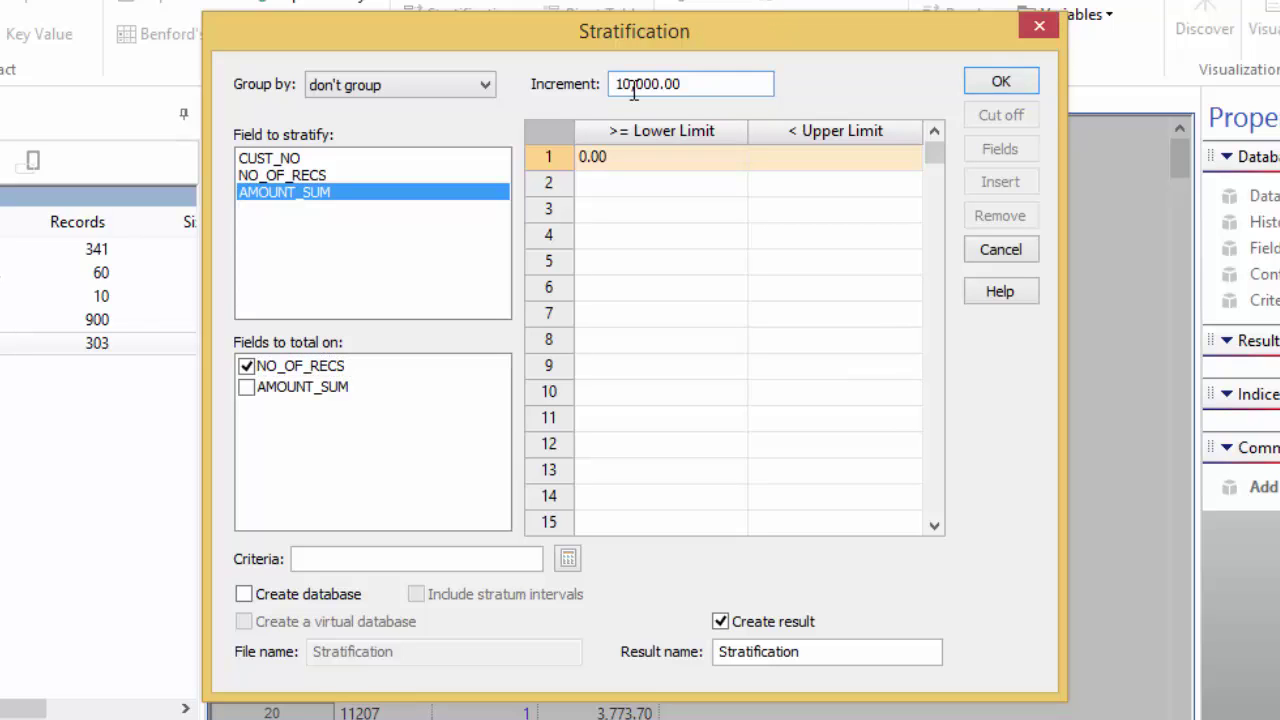
key("BackSpace")
type("5")
key("Delete")
Add five 5,000 bands covering 0 to 25,000.
left_click(896, 158)
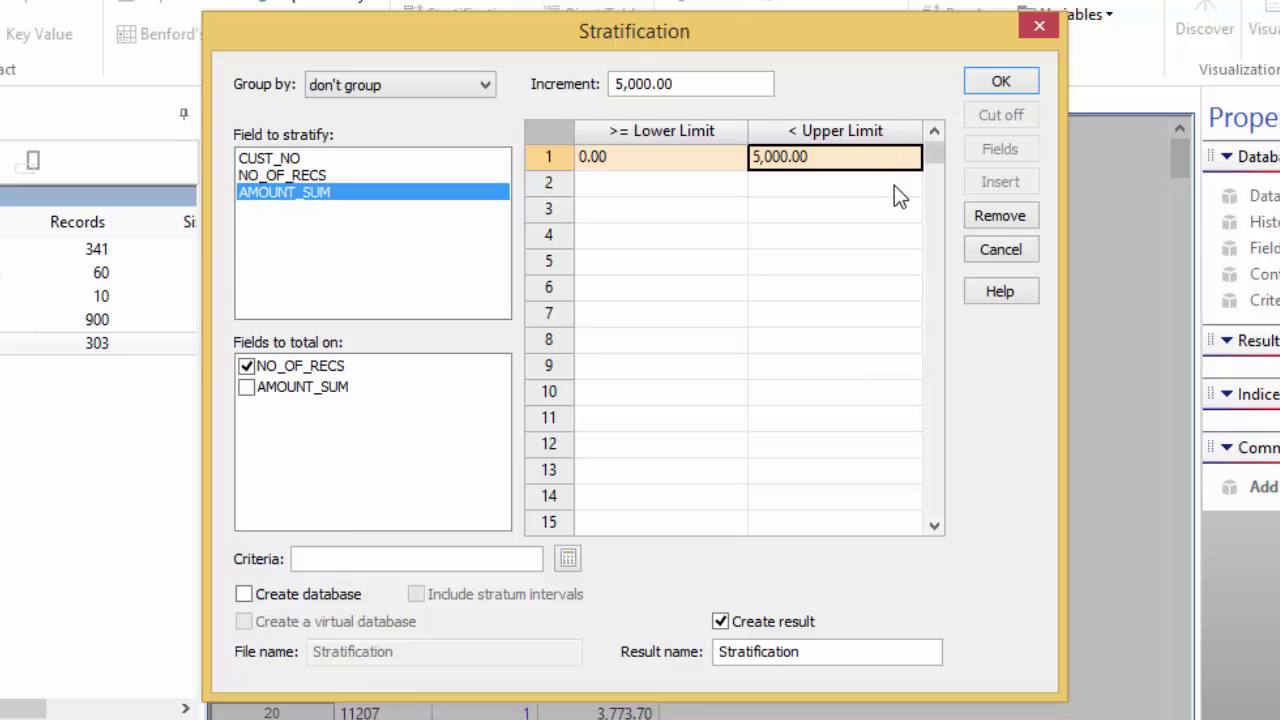
left_click(894, 185)
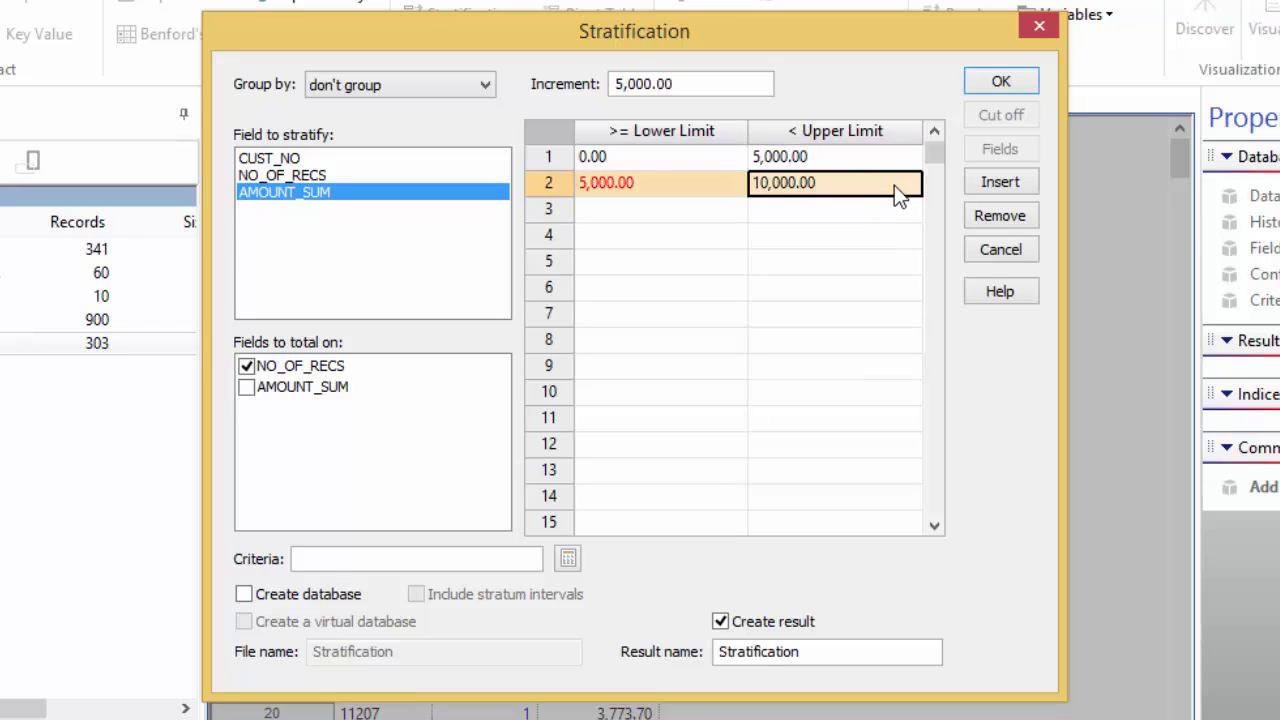
left_click(893, 208)
left_click(890, 244)
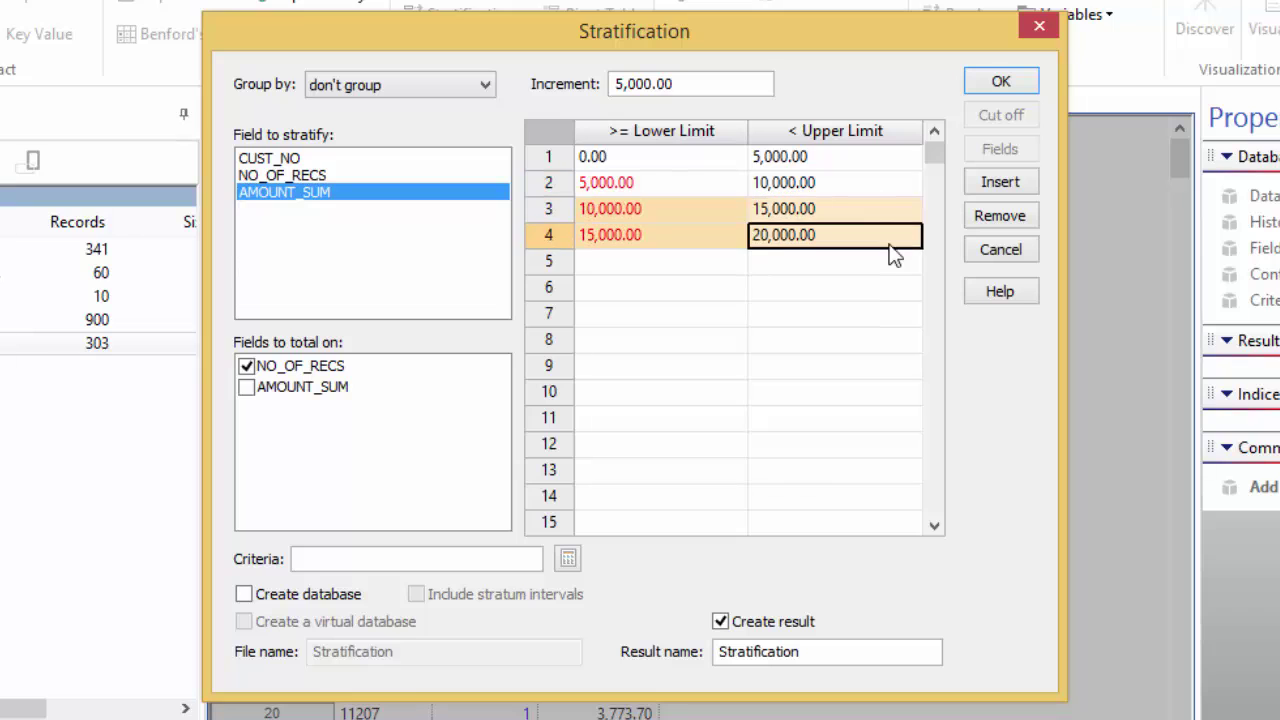
left_click(889, 268)
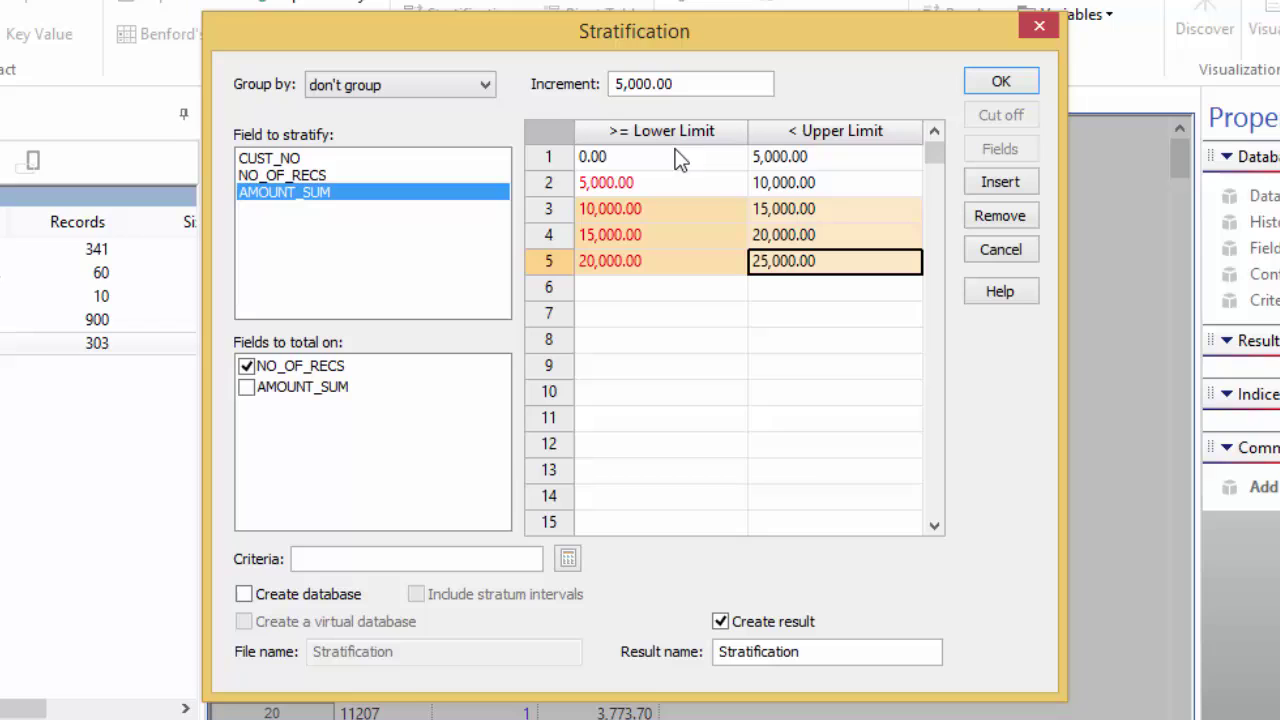
Change the increment to 25,000 and add seven bands from 25,000 up to 200,000.
left_click(612, 83)
type("2")
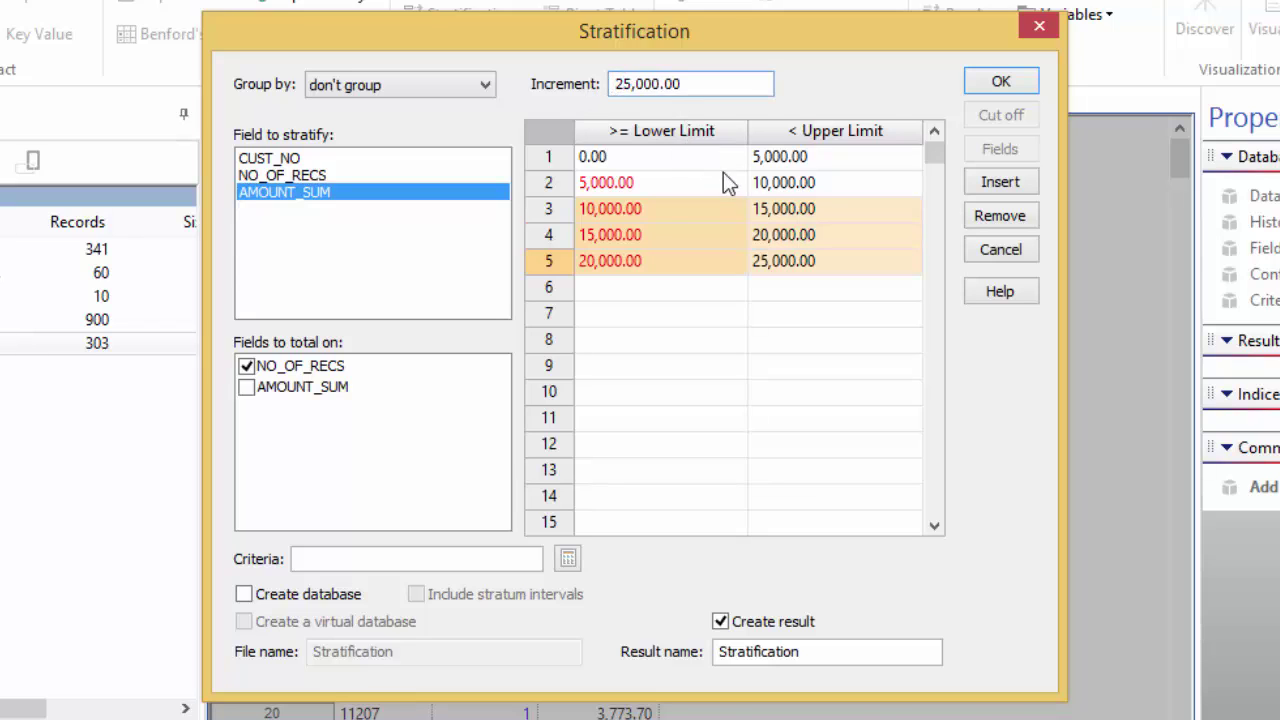
left_click(897, 297)
left_click(901, 313)
left_click(902, 339)
left_click(903, 365)
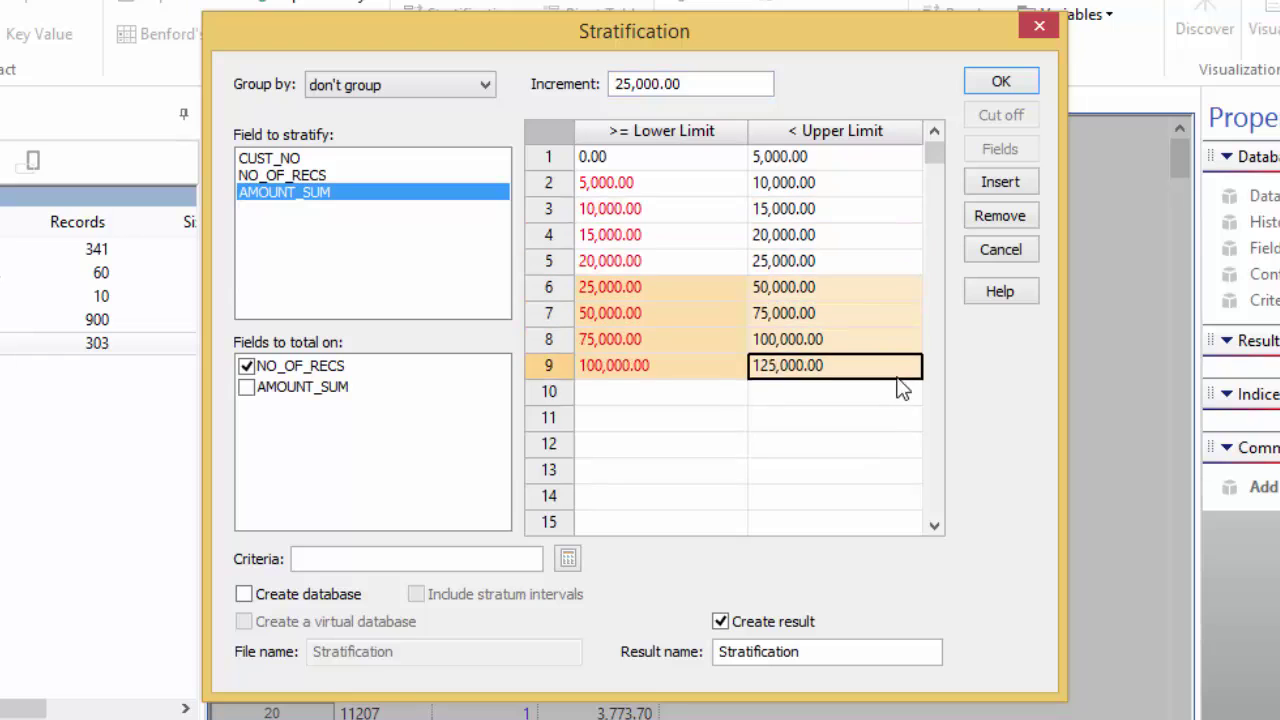
left_click(898, 391)
left_click(895, 417)
left_click(894, 443)
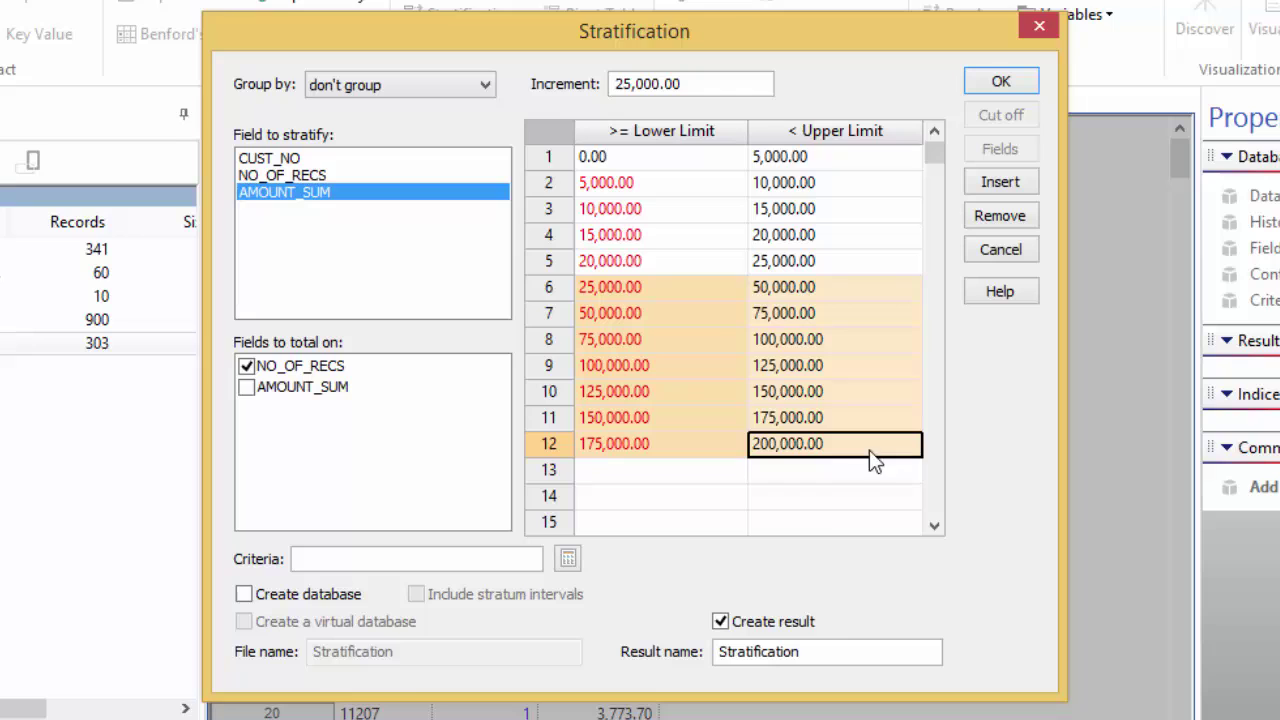
Name the stratification result 'Numeric Stratification'.
mouse_move(837, 637)
left_click(720, 655)
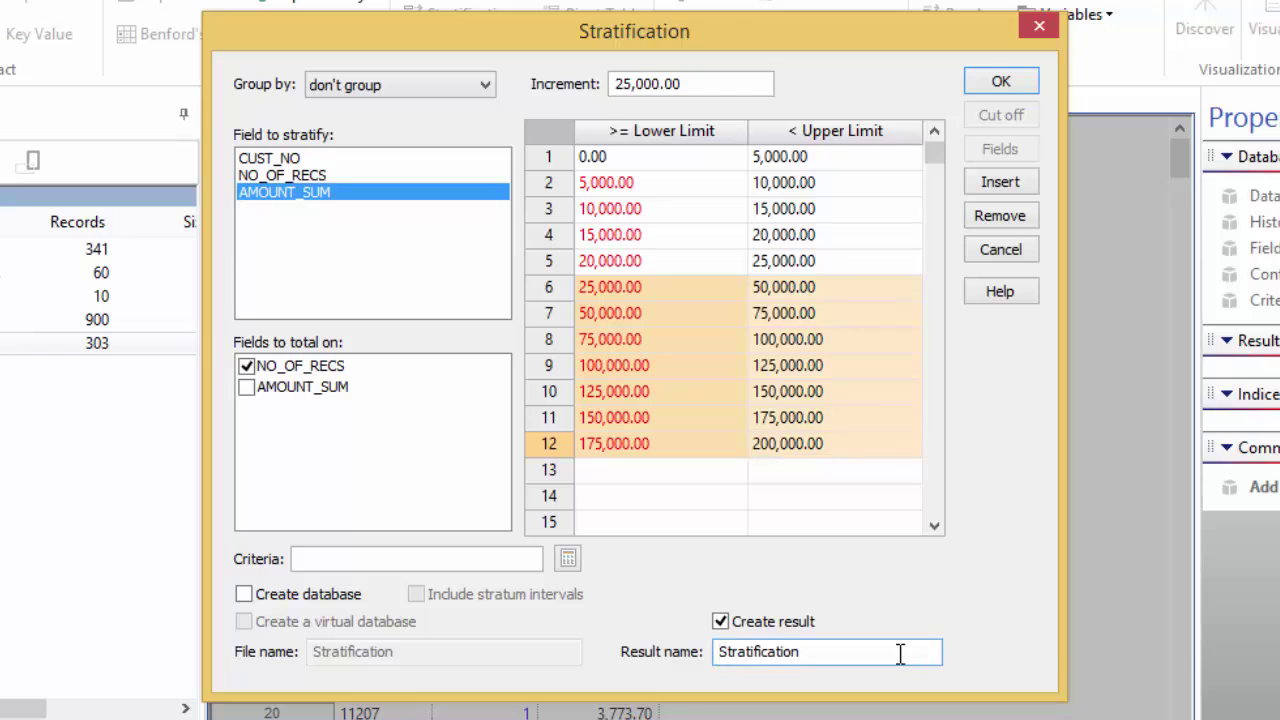
type("Numeric")
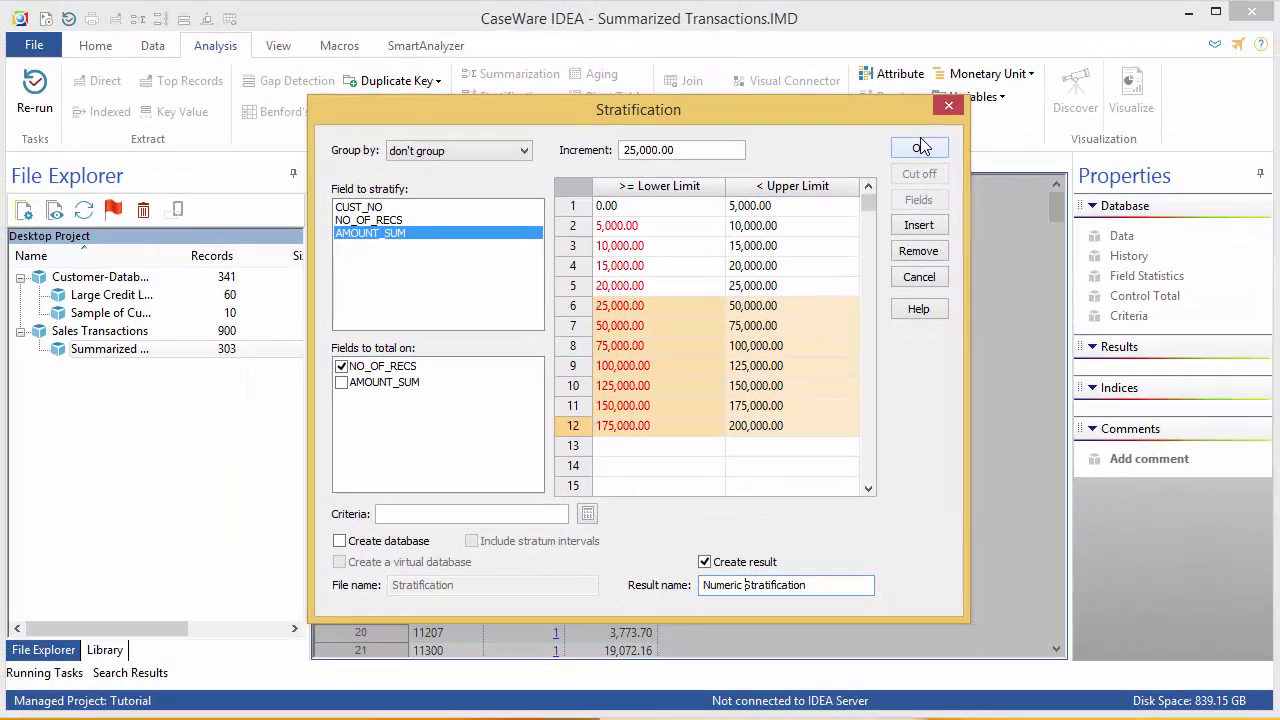
Run the stratification and preview the single upper-limit exception record with Extract Records.
left_click(921, 147)
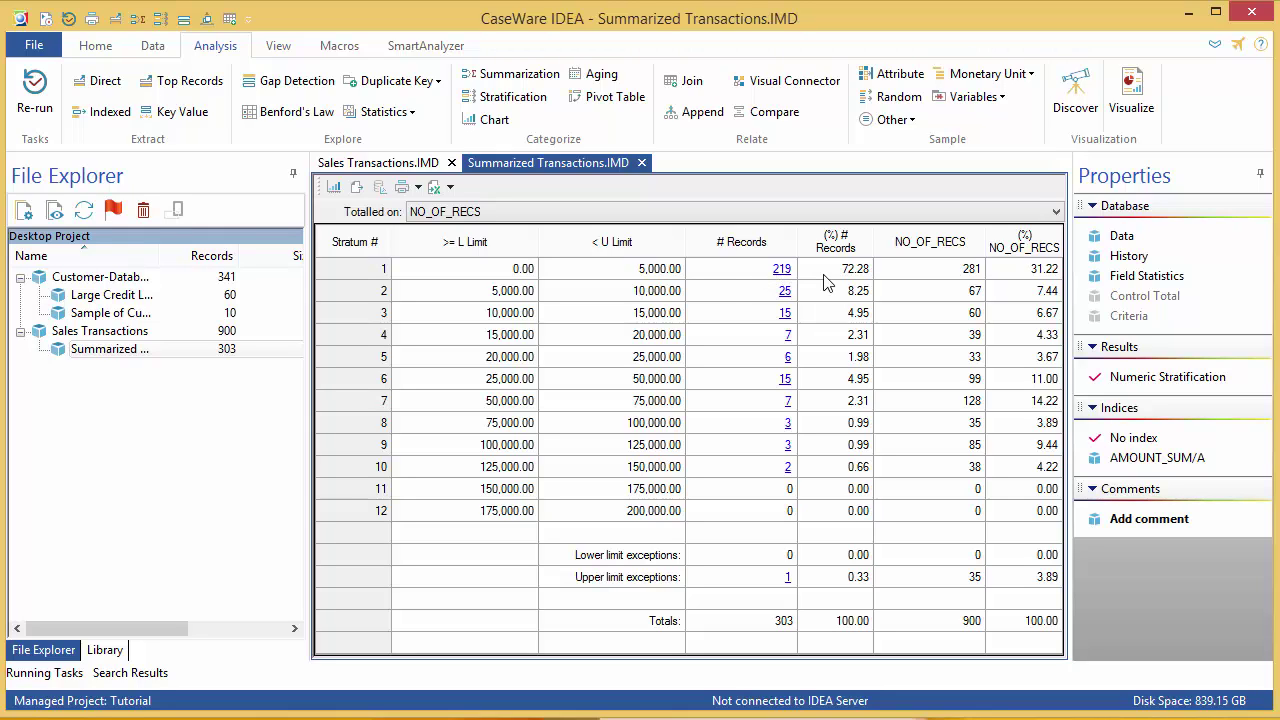
right_click(789, 584)
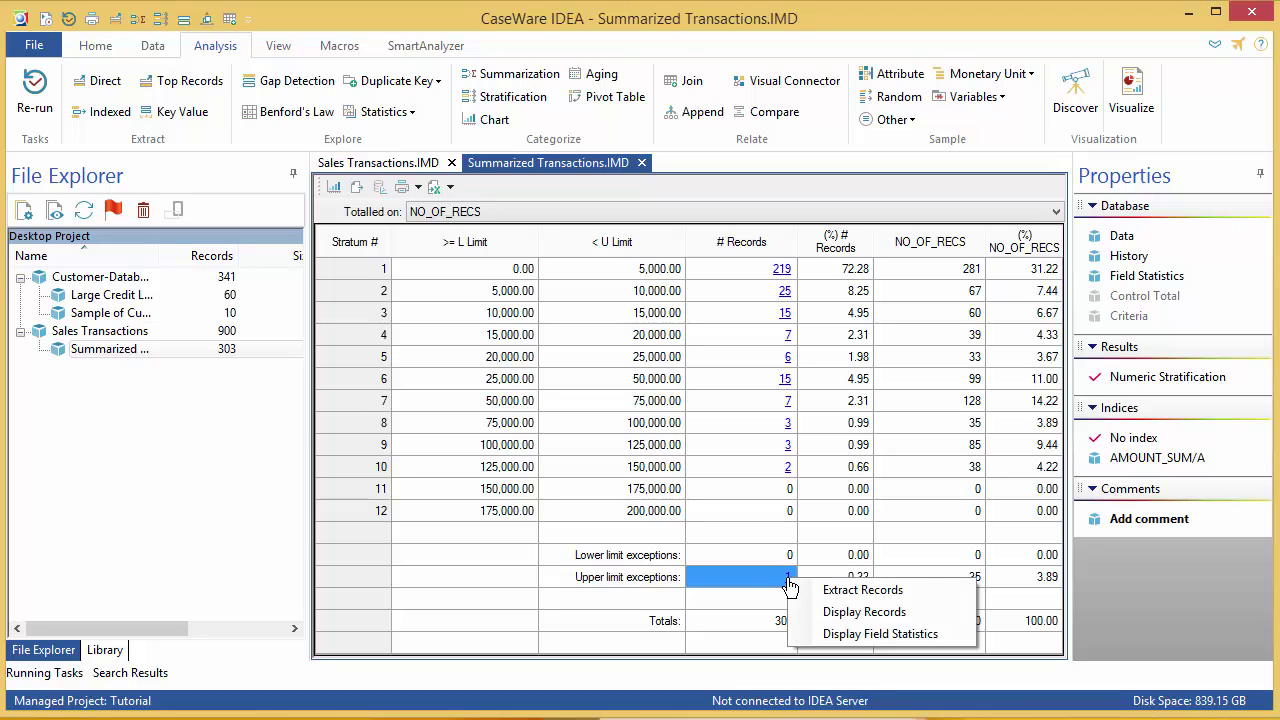
left_click(860, 590)
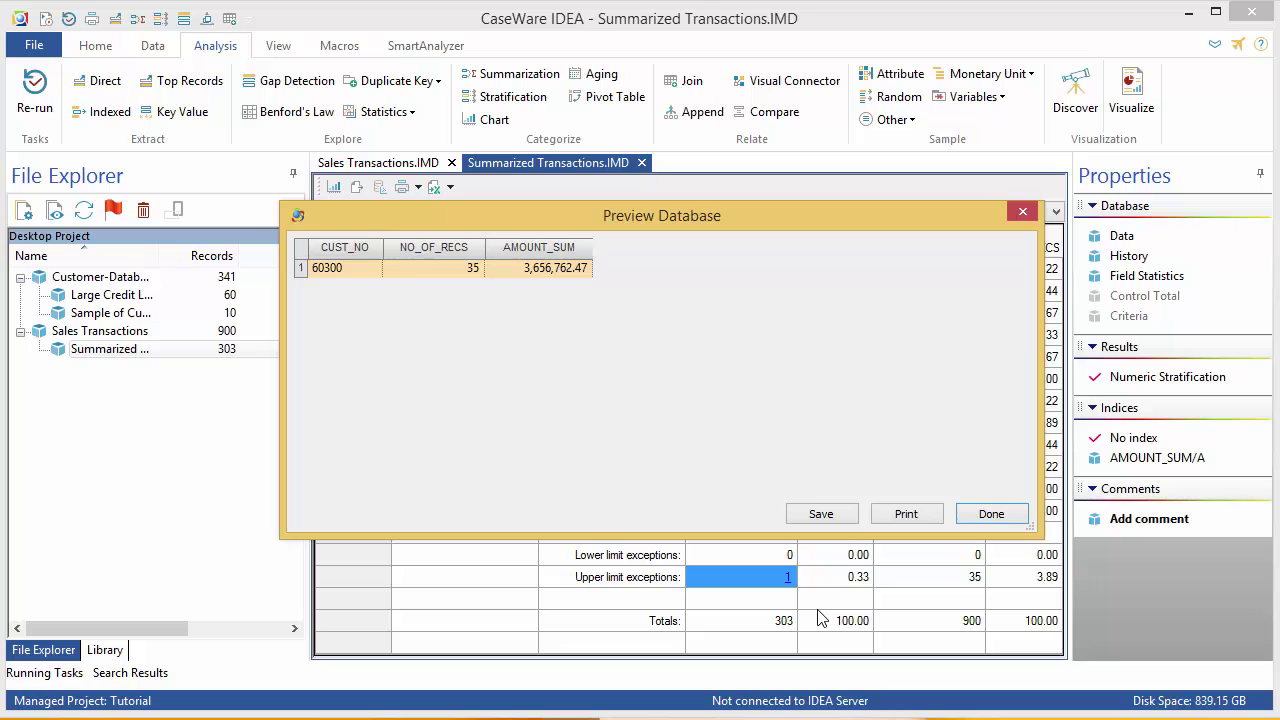
left_click(988, 518)
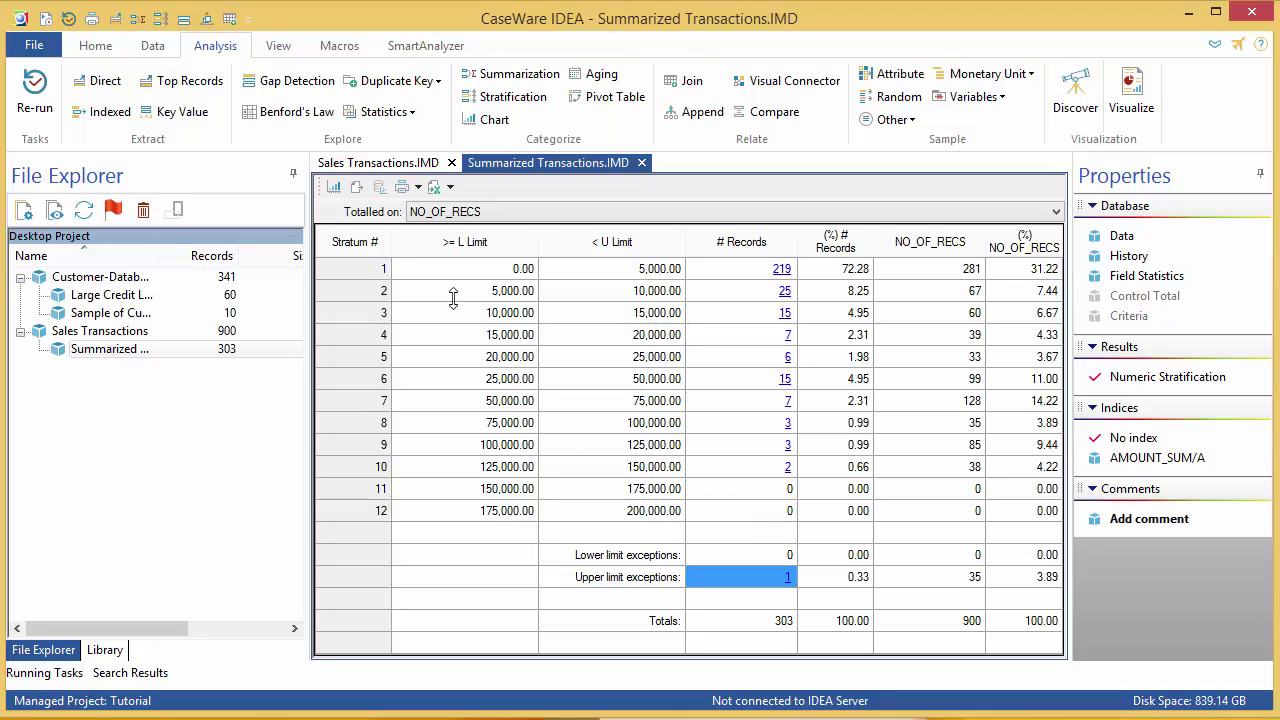
Switch the result to a bar chart and widen it to show all strata.
left_click(335, 189)
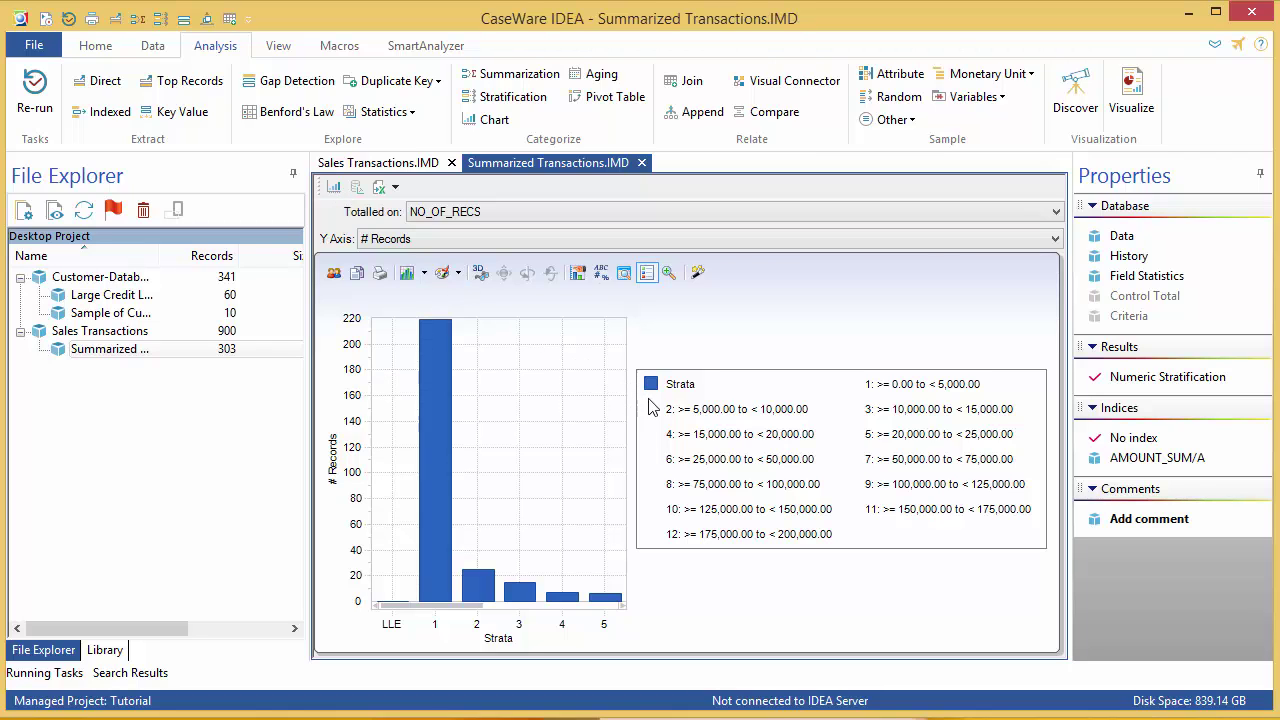
left_click_drag(306, 403, 78, 402)
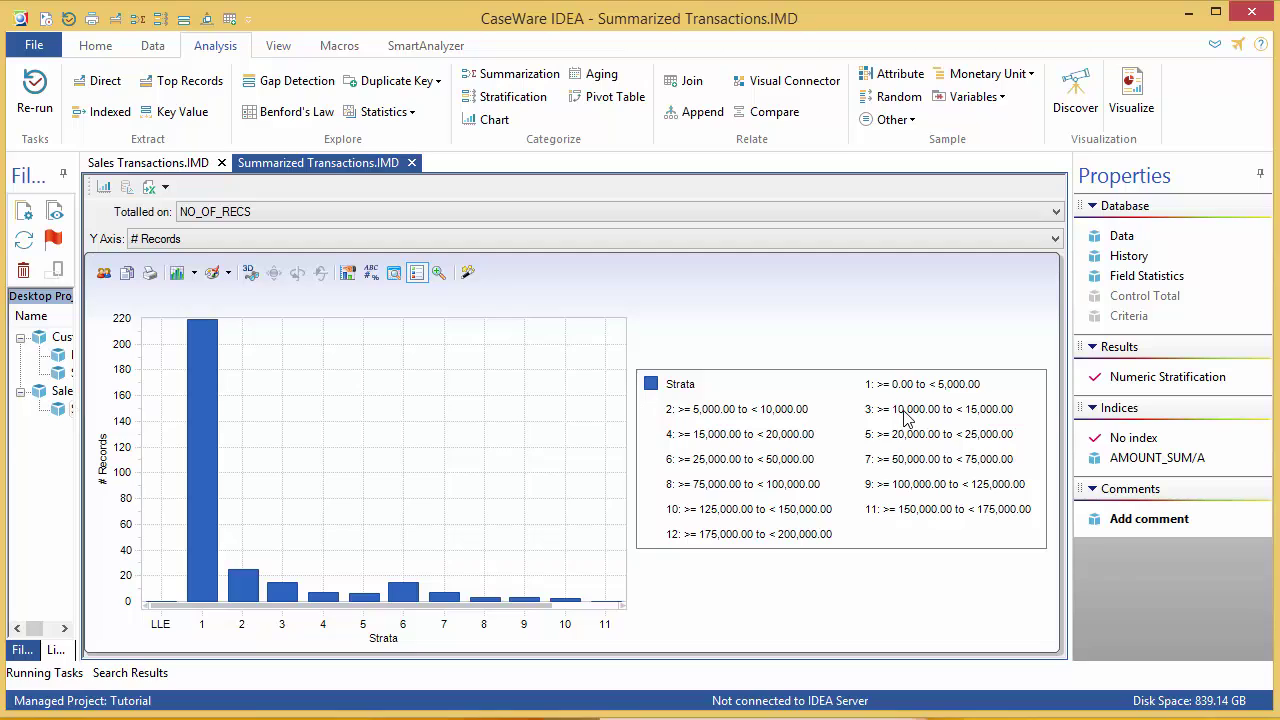
left_click_drag(1068, 408, 1268, 405)
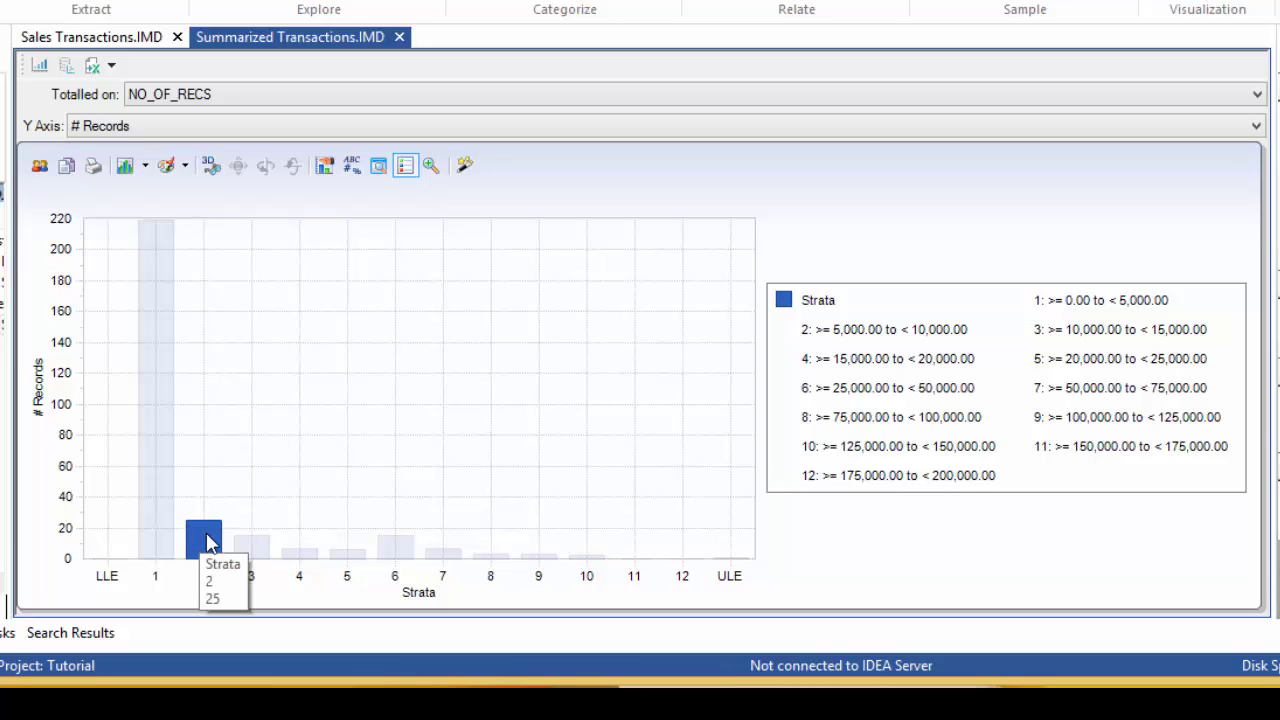
Display the records in stratum 6 from its bar, then close the preview.
mouse_move(244, 549)
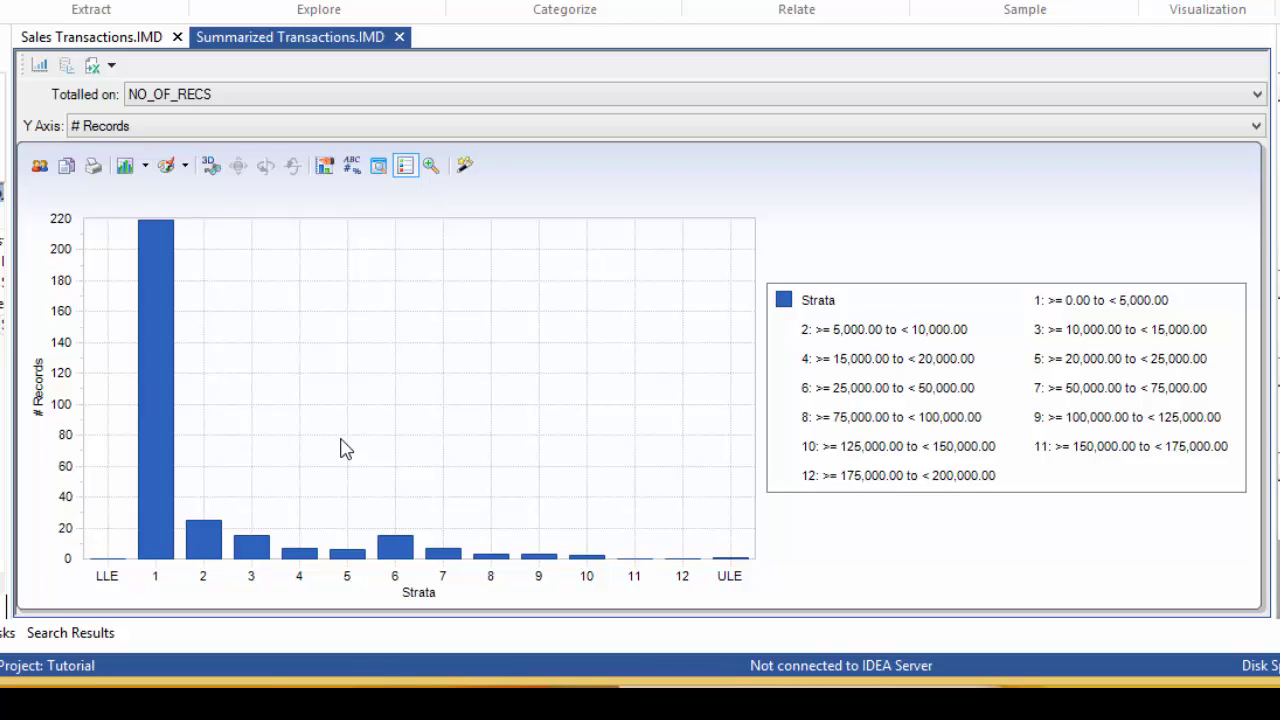
right_click(396, 556)
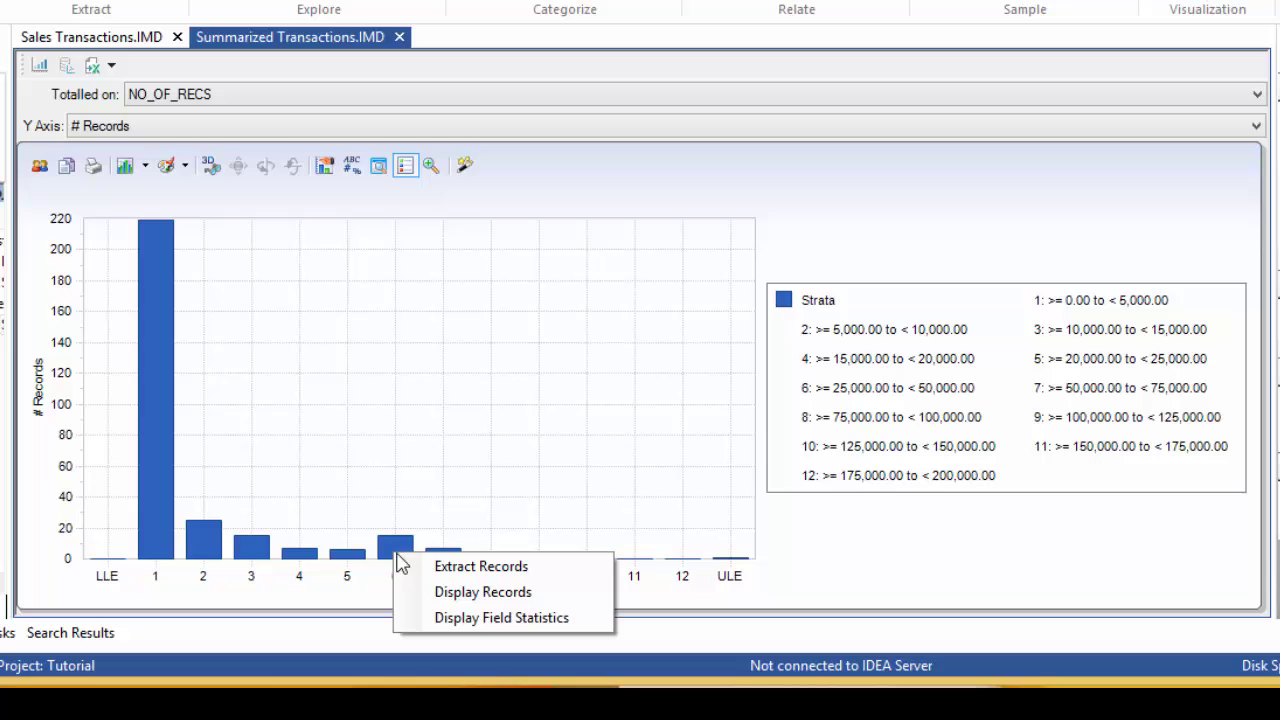
left_click(443, 594)
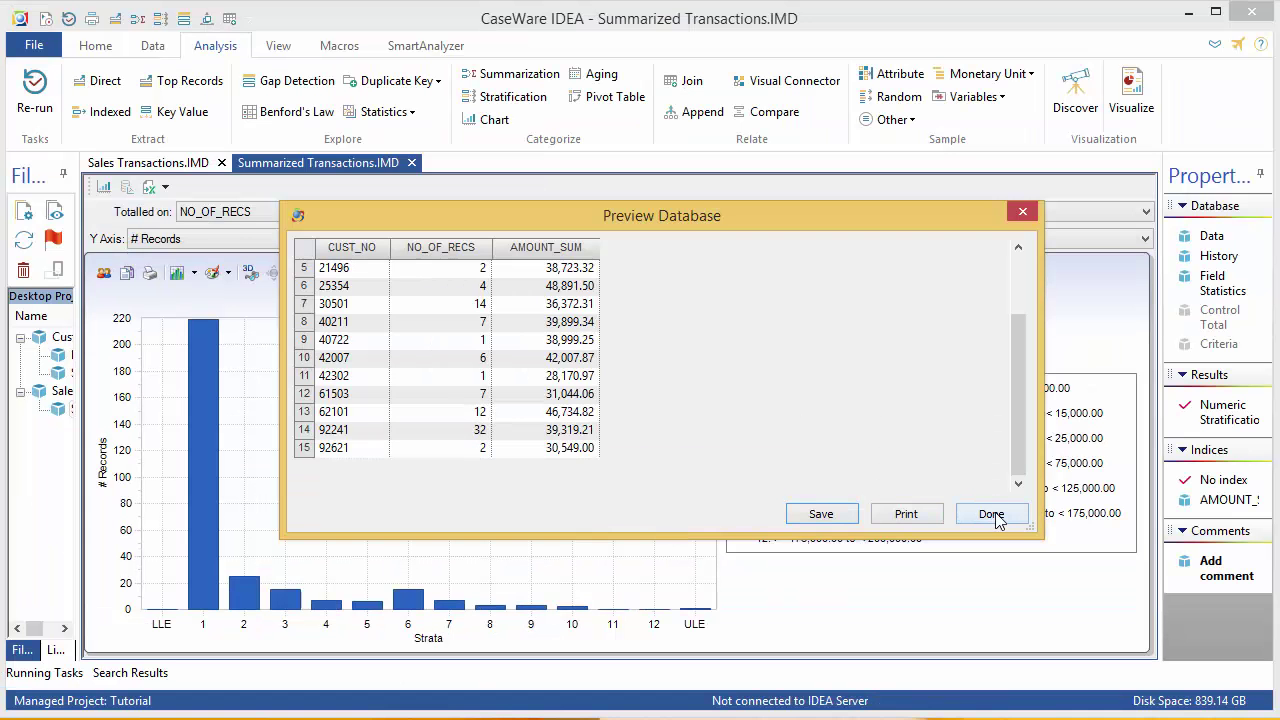
left_click(1076, 447)
Restyle the chart as a 3-D doughnut in a blue colour scheme, then return to the table.
left_click(145, 165)
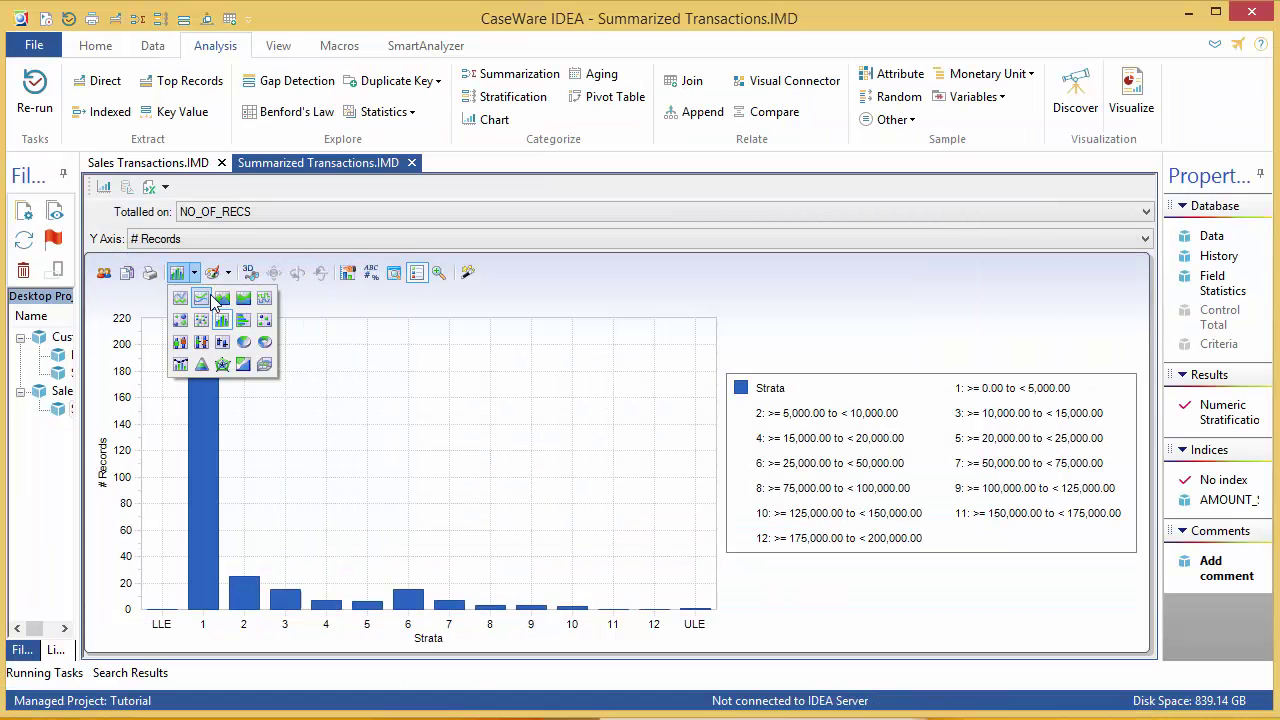
left_click(266, 343)
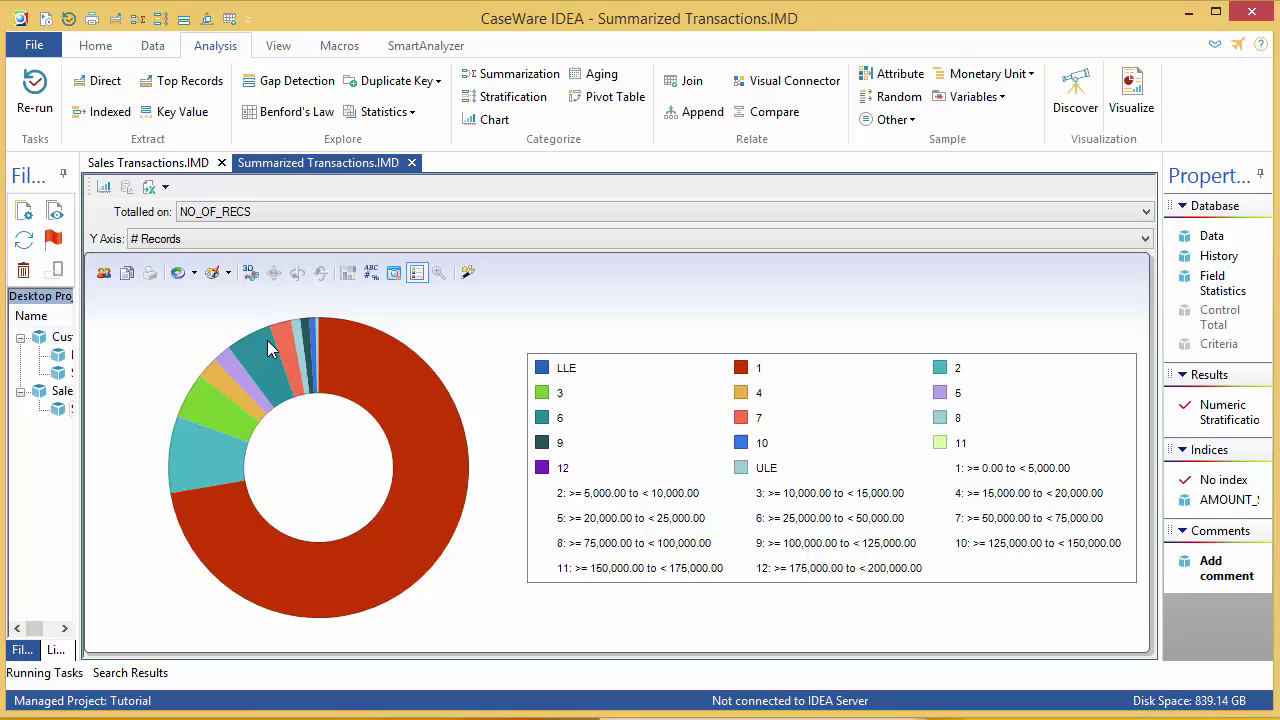
left_click(251, 274)
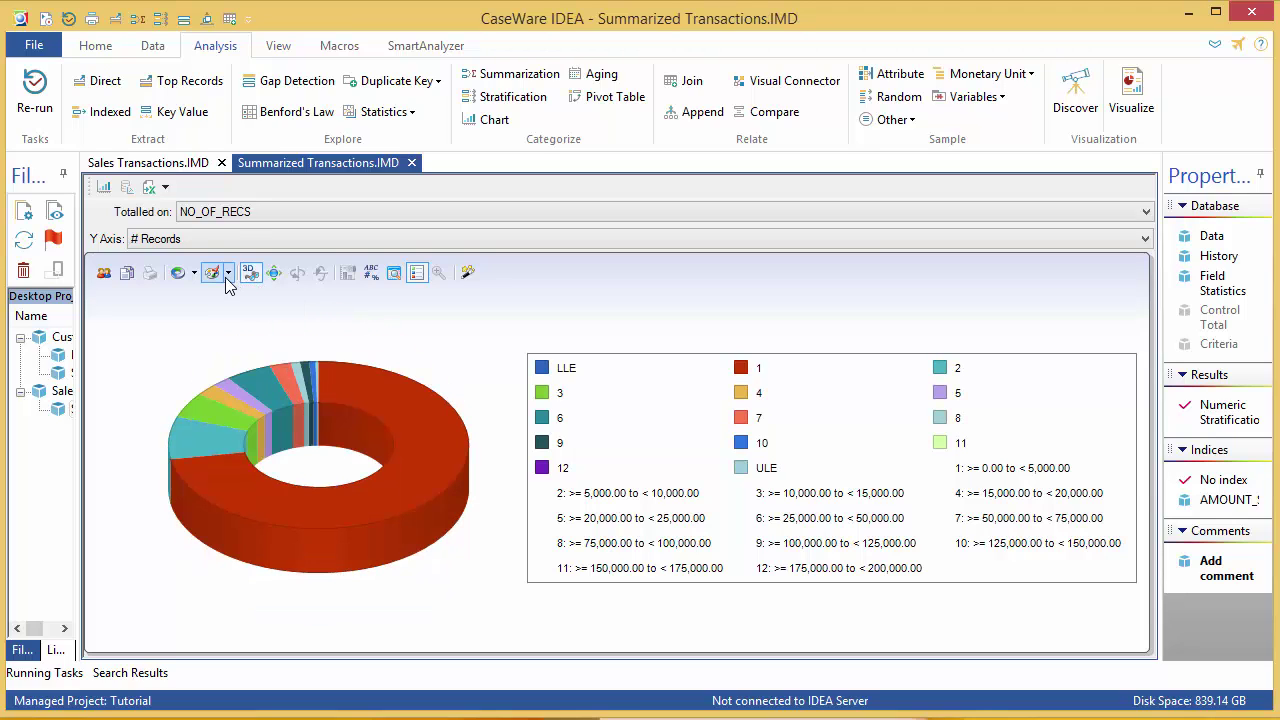
left_click(227, 276)
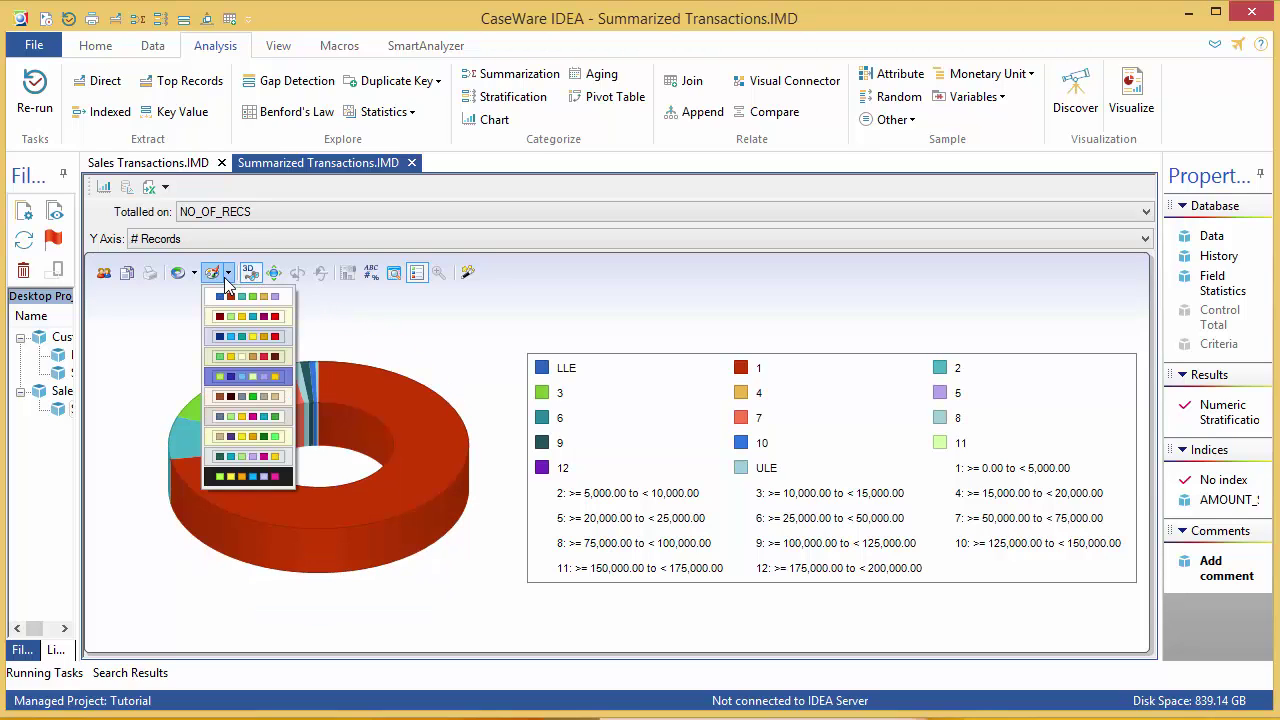
left_click(226, 338)
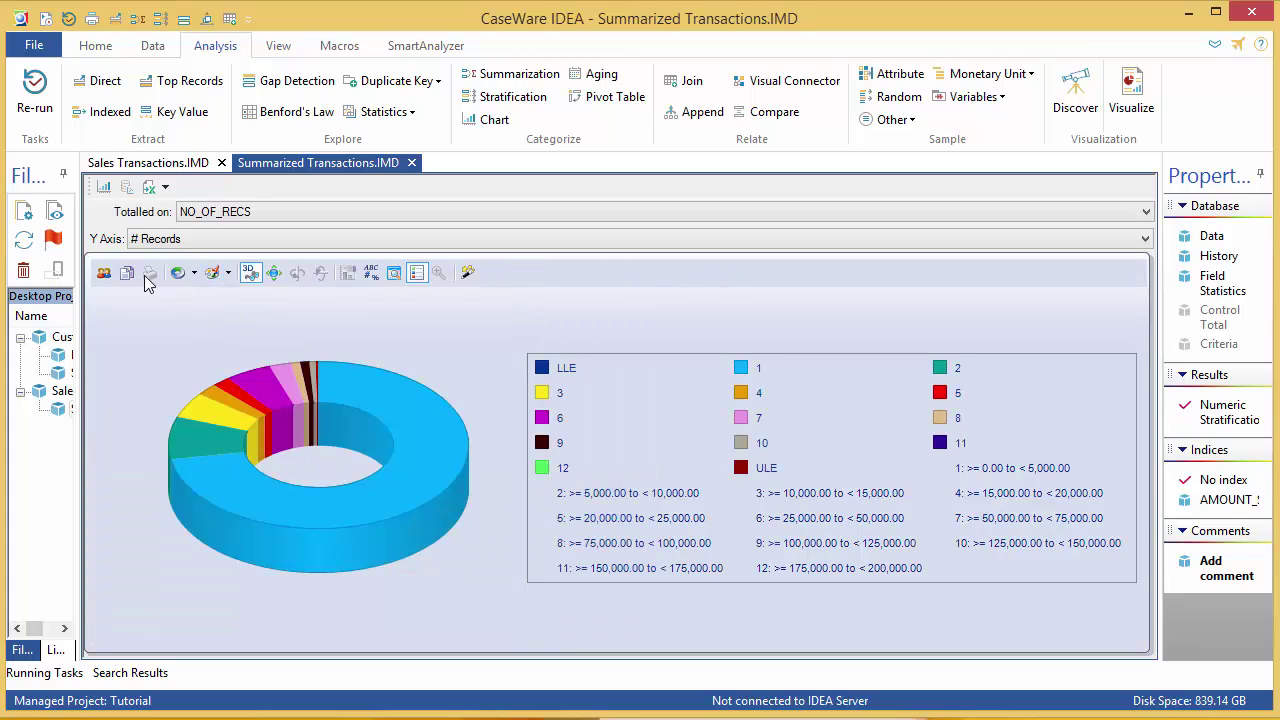
left_click(104, 188)
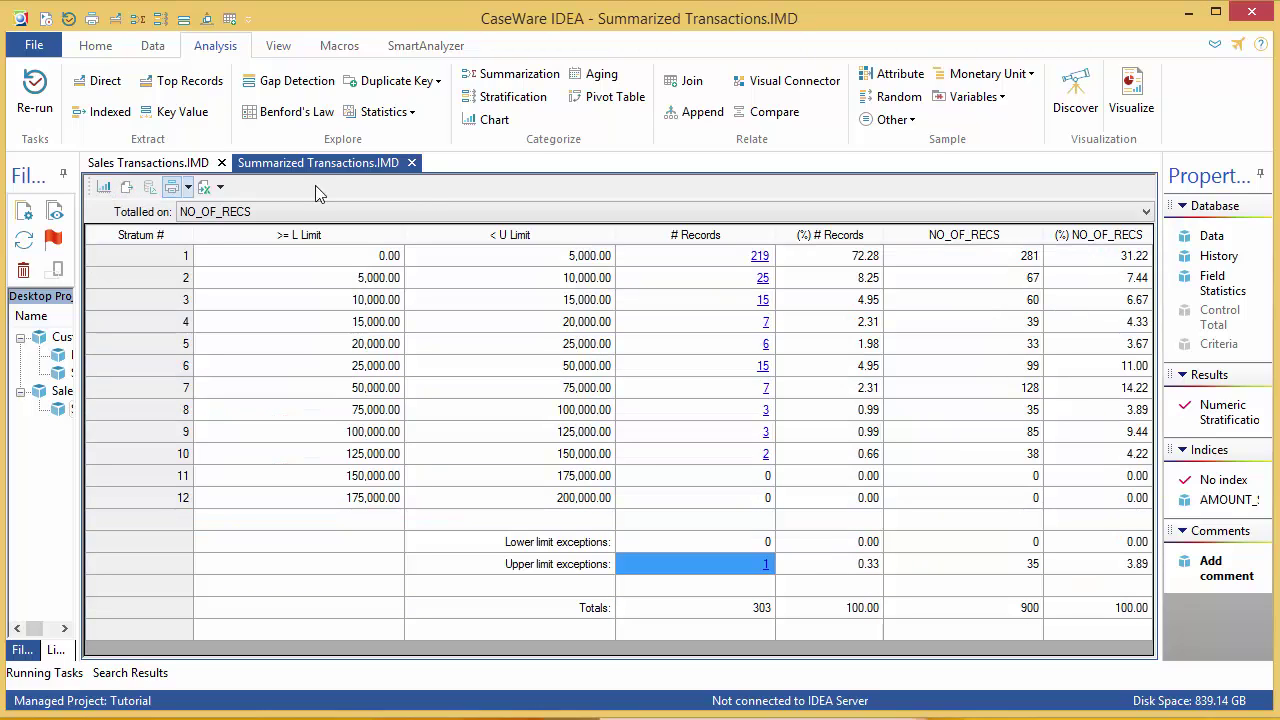
Return to the Summarized Transactions.IMD grid and bring up the Close/Close All menu on its tab.
left_click(1212, 238)
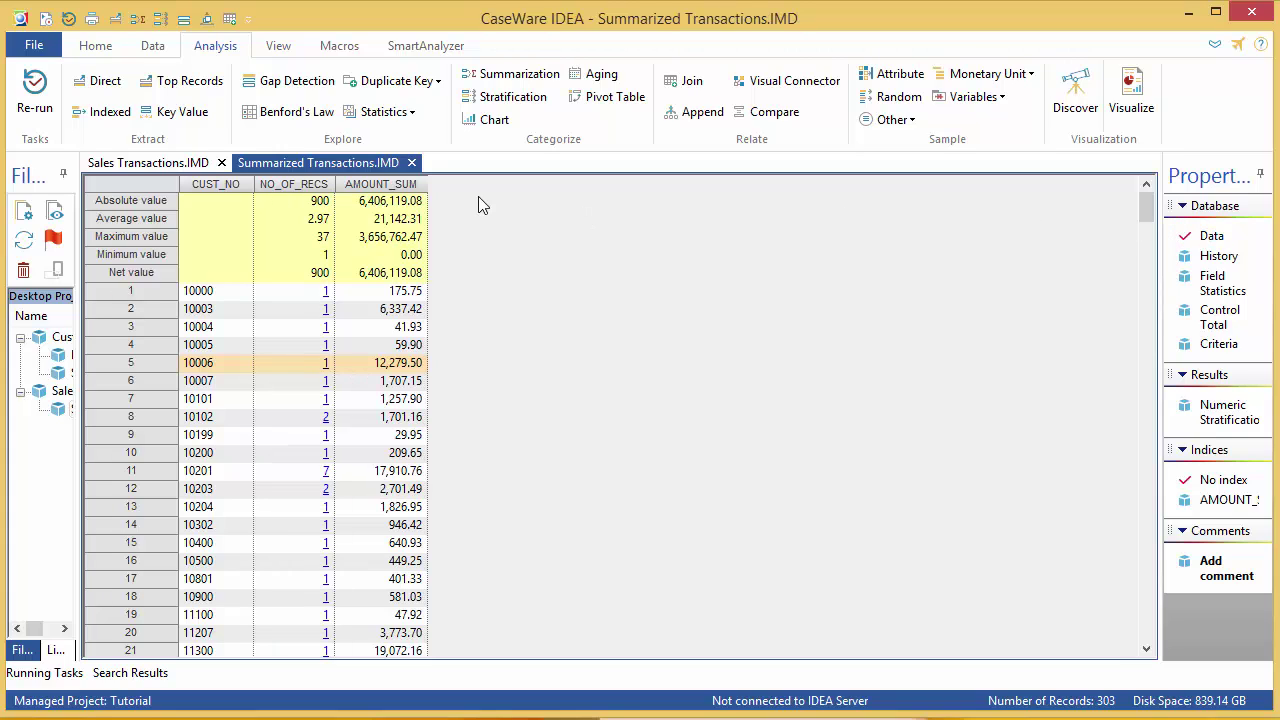
right_click(390, 171)
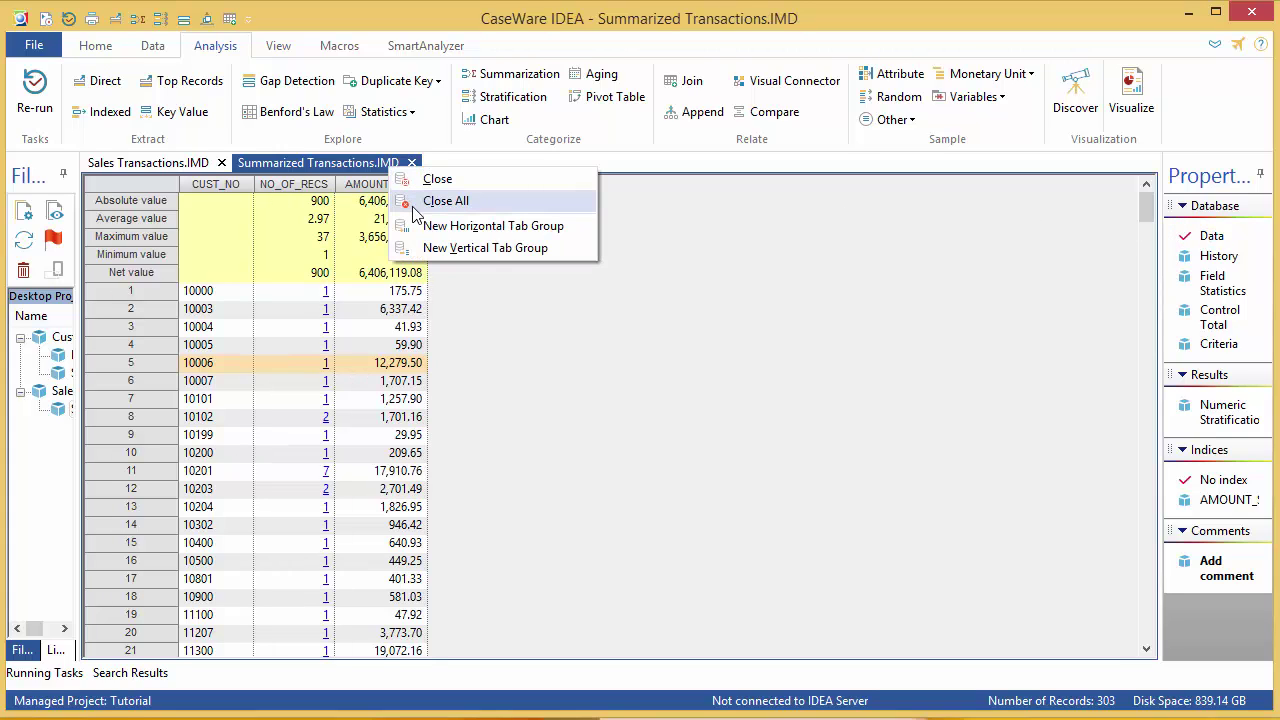